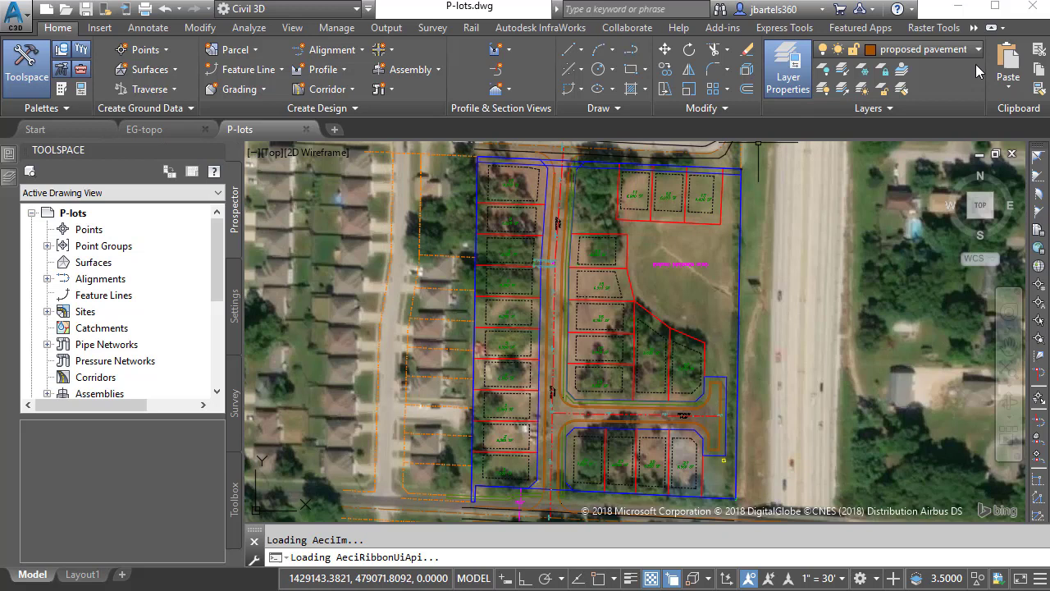
Step: On the Geolocation tab, switch the P-lots drawing's Online Map from Map Aerial to Map Off
click(974, 30)
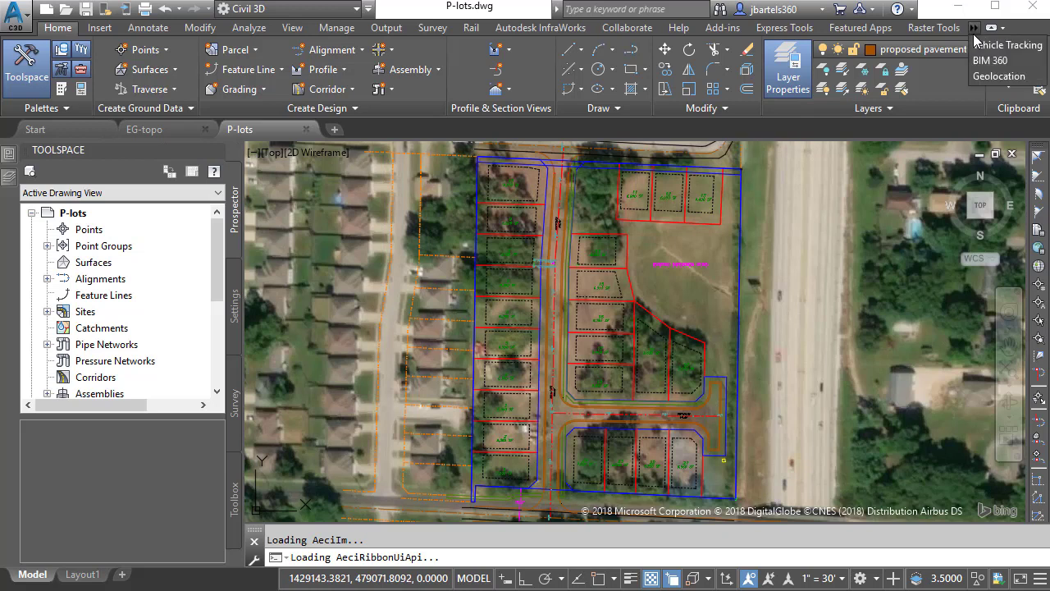
click(980, 77)
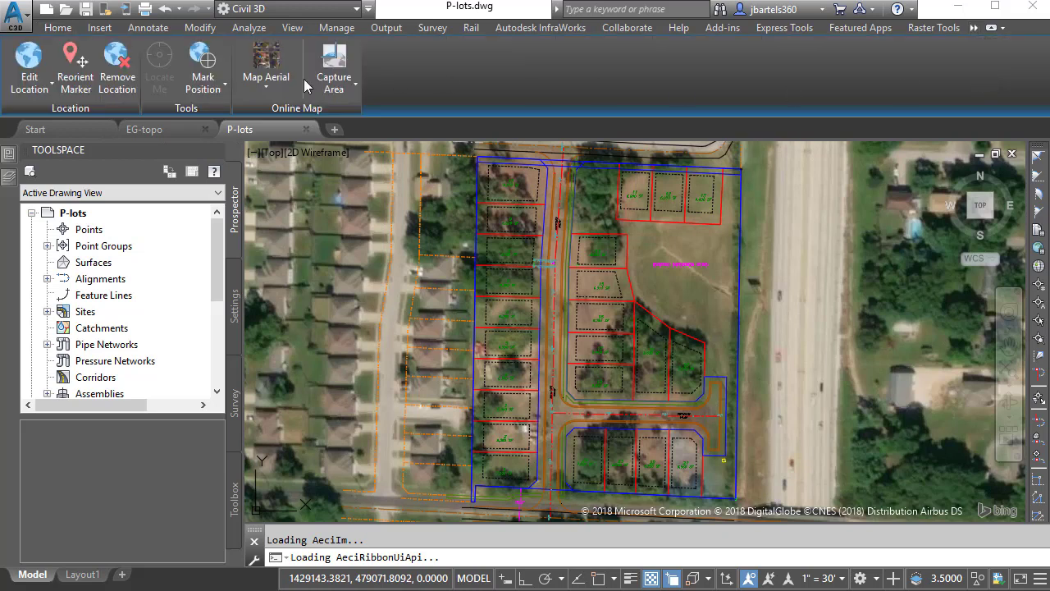
click(266, 79)
click(280, 215)
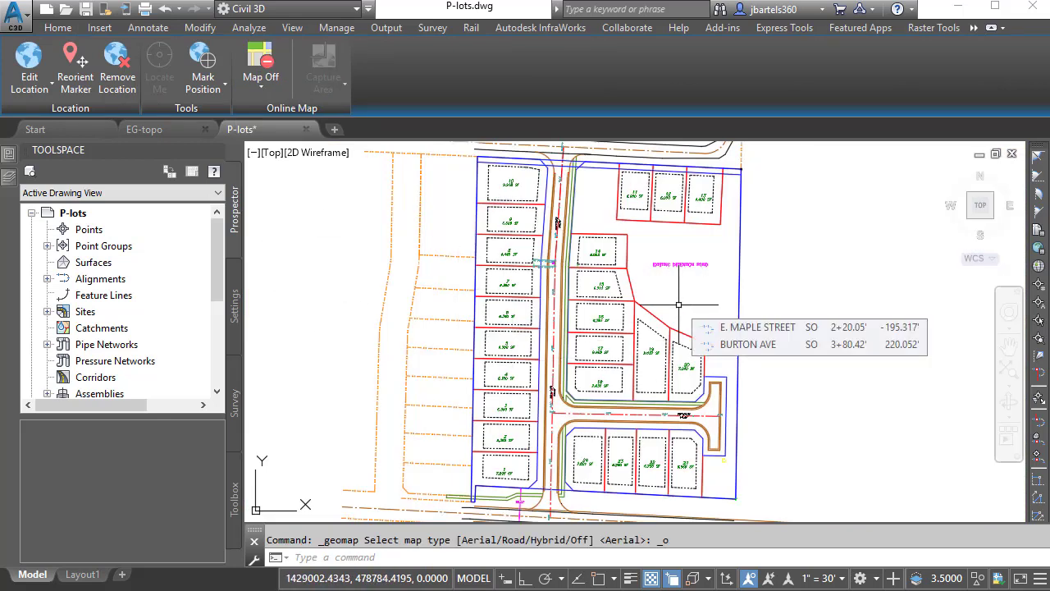
Step: Switch to the EG-topo drawing and set its Online Map to Map Off
click(144, 129)
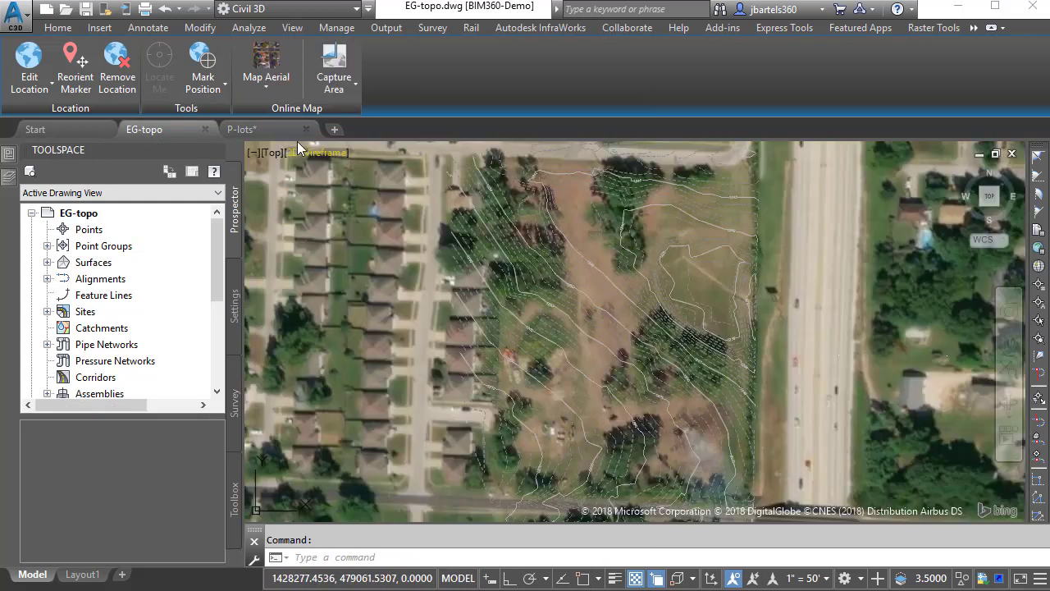
click(263, 88)
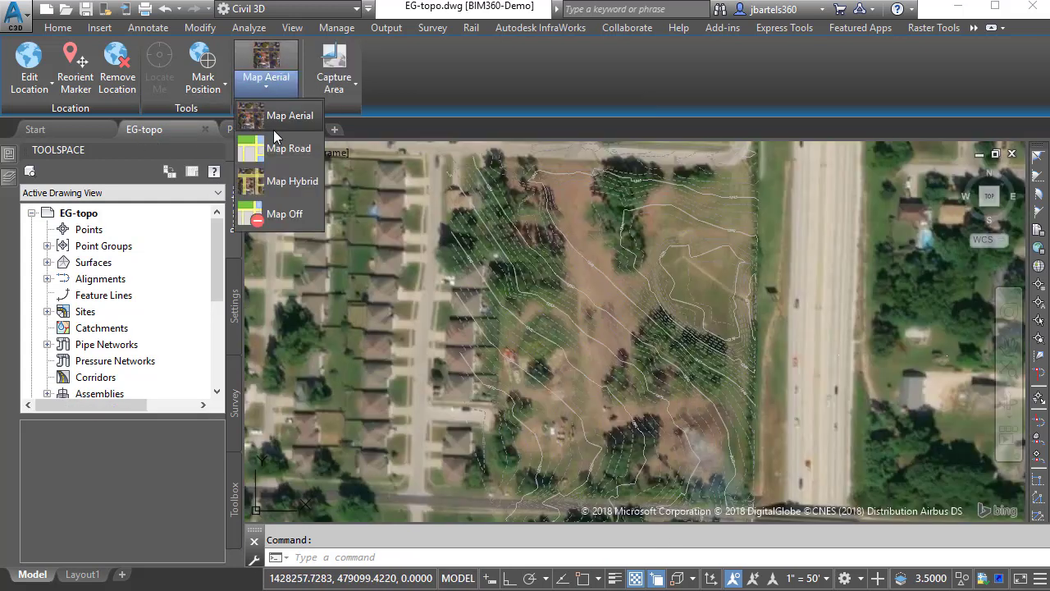
click(289, 215)
Step: Select the existing-ground surface and orbit it in the Object Viewer, then close and deselect it
scroll(619, 355, up, 4)
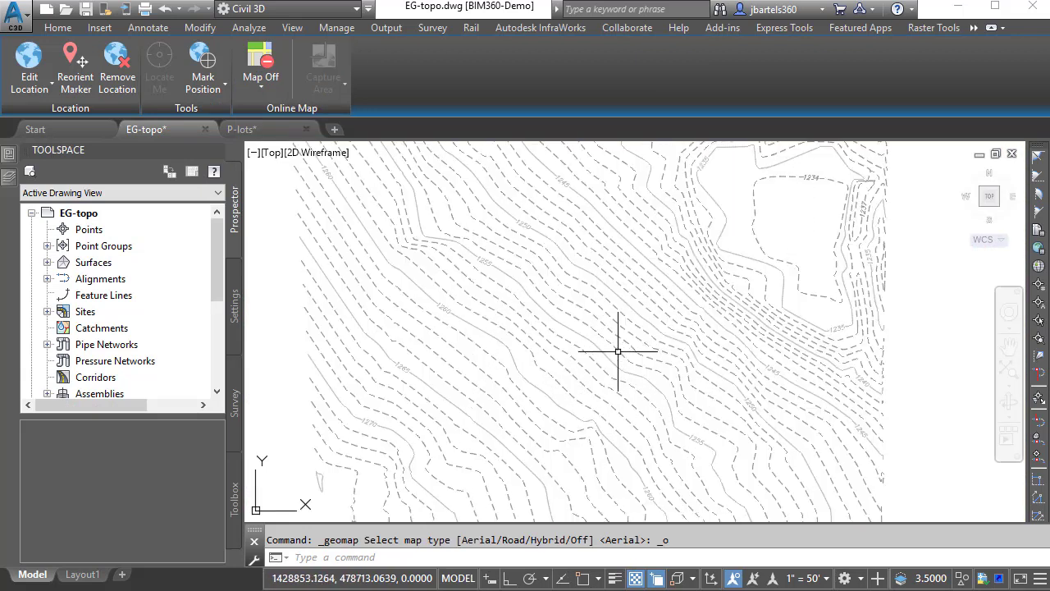
mouse_move(616, 352)
middle_down()
mouse_move(605, 370)
mouse_move(633, 414)
middle_up()
click(605, 352)
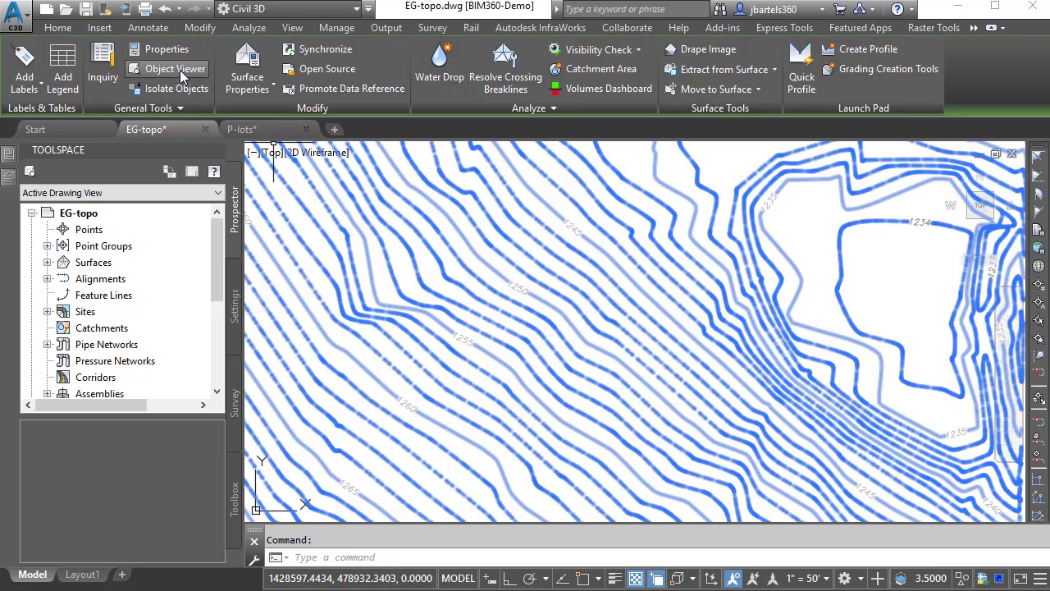
click(177, 69)
mouse_move(514, 419)
mouse_down()
mouse_move(455, 244)
mouse_move(521, 325)
mouse_move(530, 401)
mouse_move(440, 394)
mouse_move(577, 432)
mouse_up()
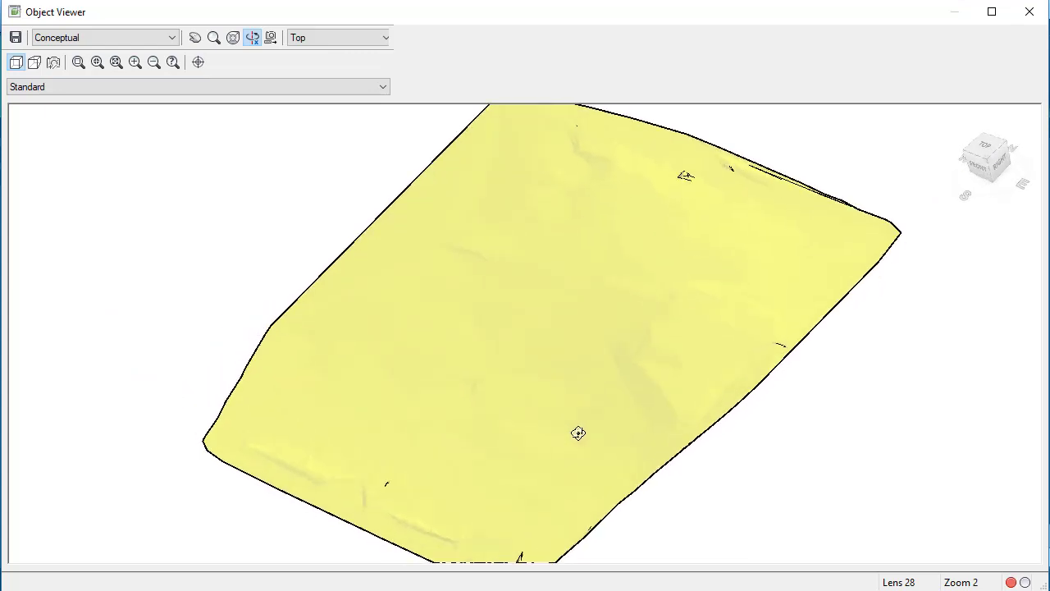
click(1029, 11)
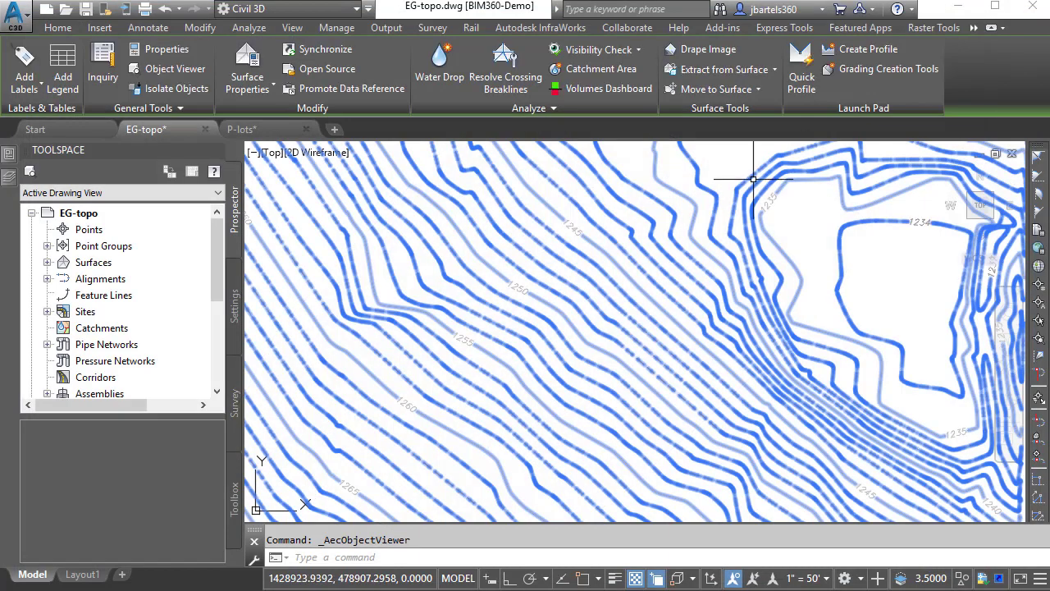
key(Escape)
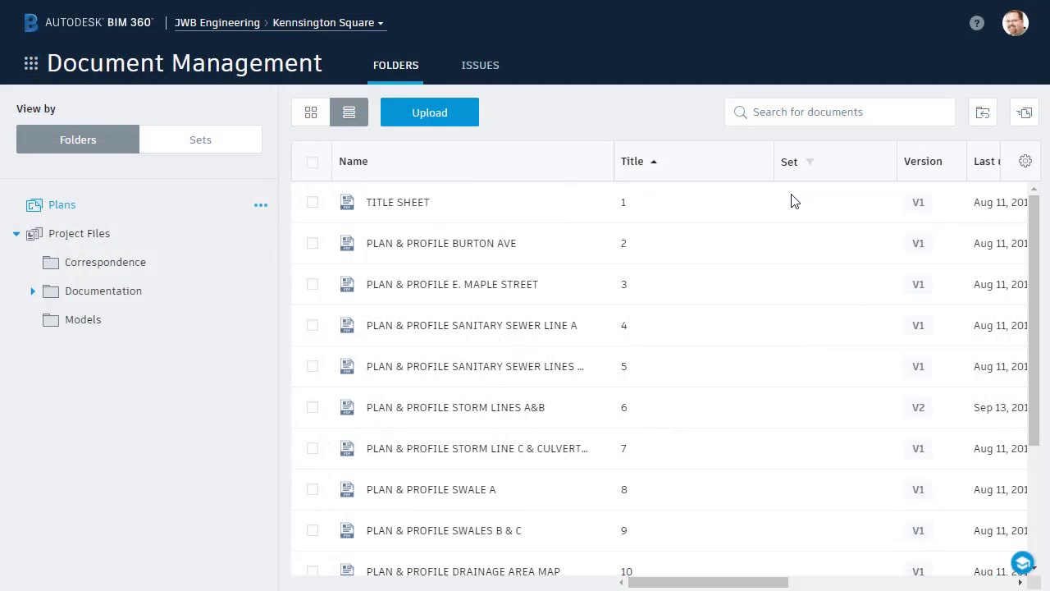
Step: Add a subfolder under Correspondence, named as a share for the collaborator
mouse_move(774, 222)
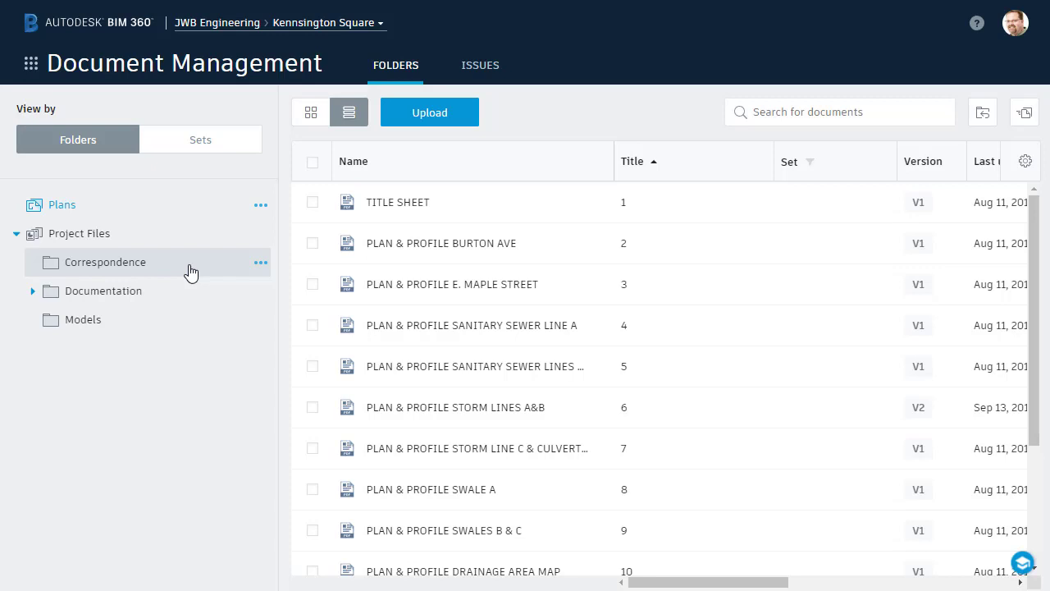
click(260, 263)
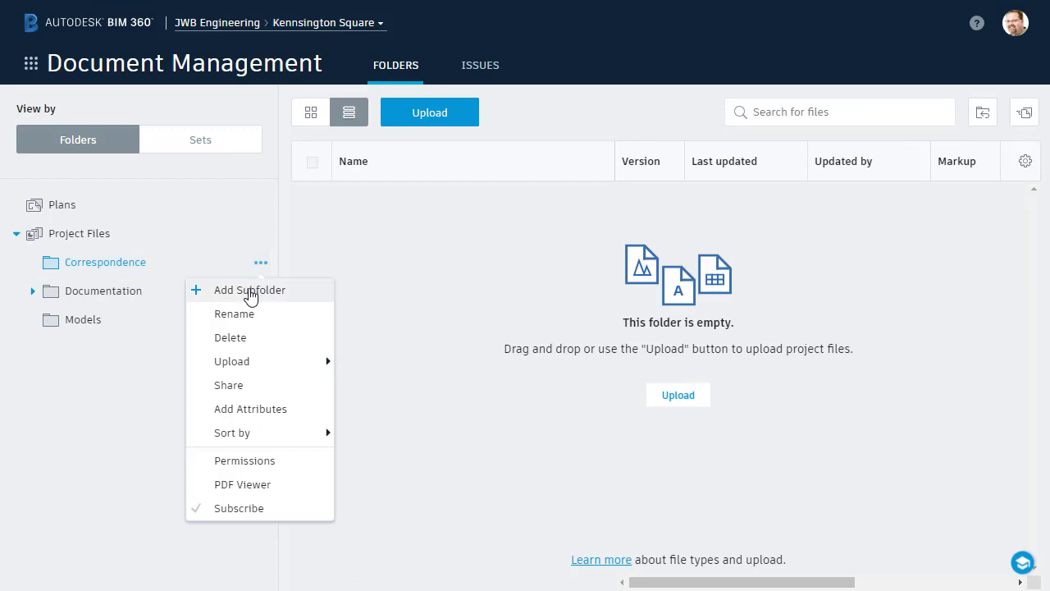
click(250, 293)
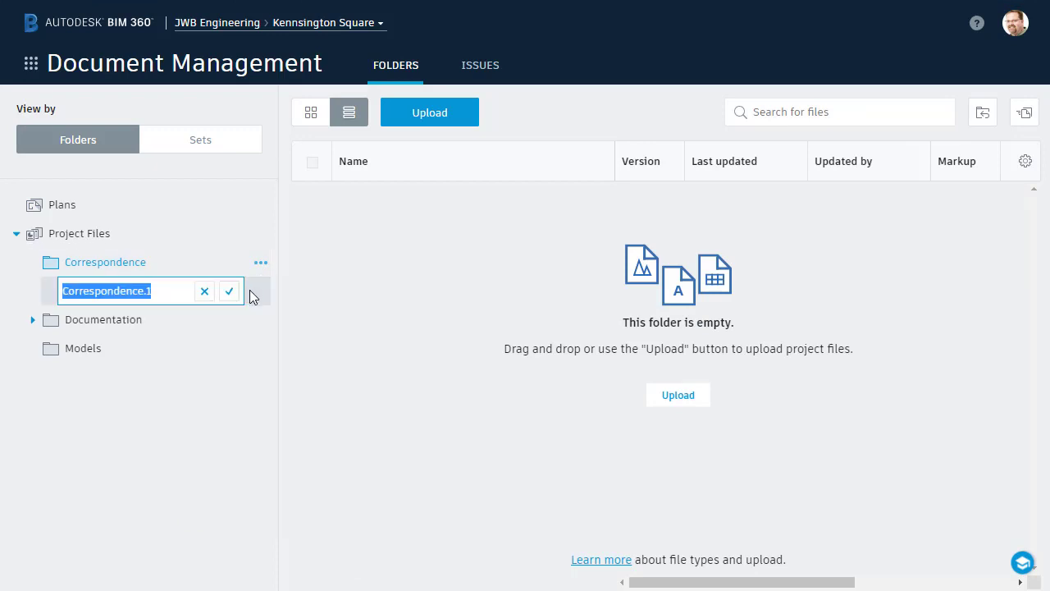
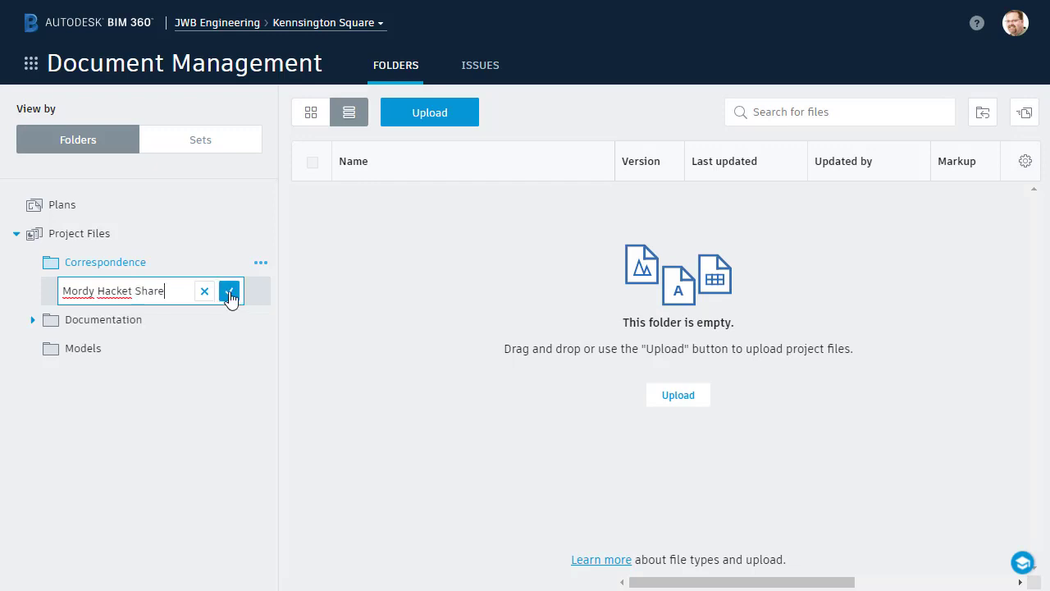
click(229, 292)
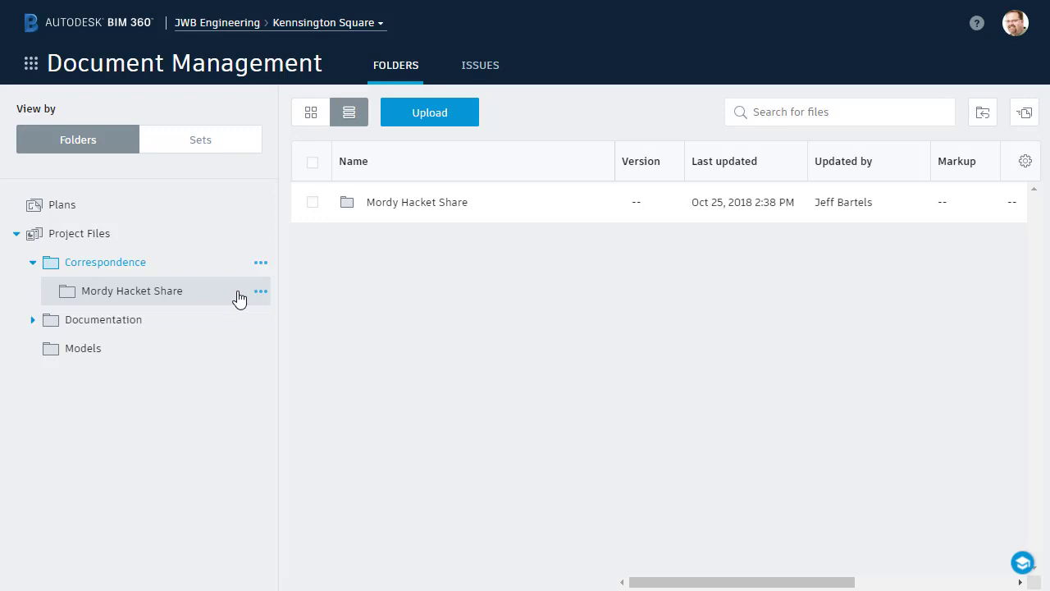
Step: Open the share folder's permission settings and add the collaborator as a member
click(261, 293)
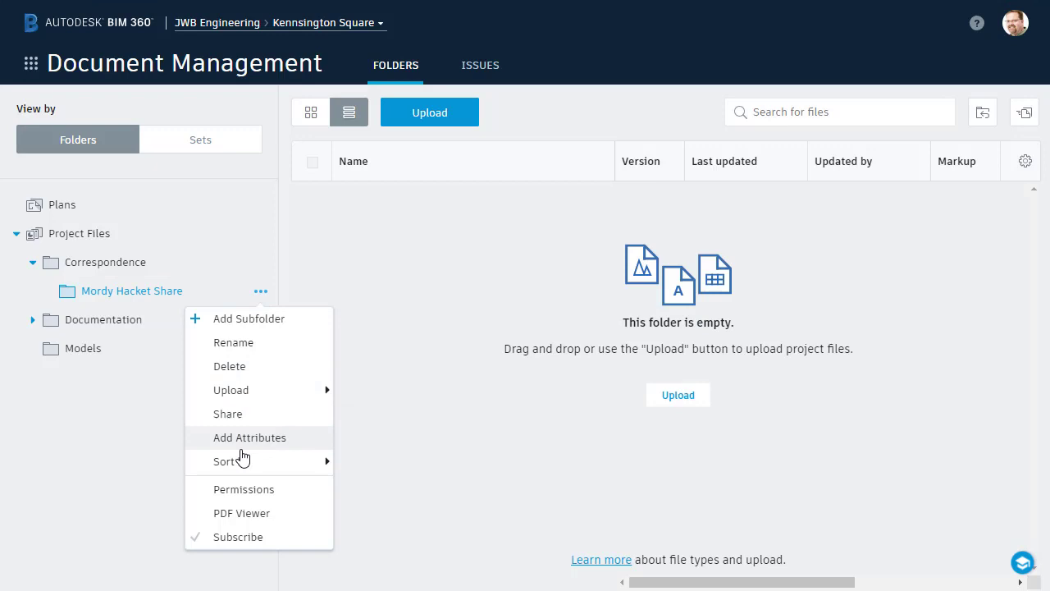
click(247, 493)
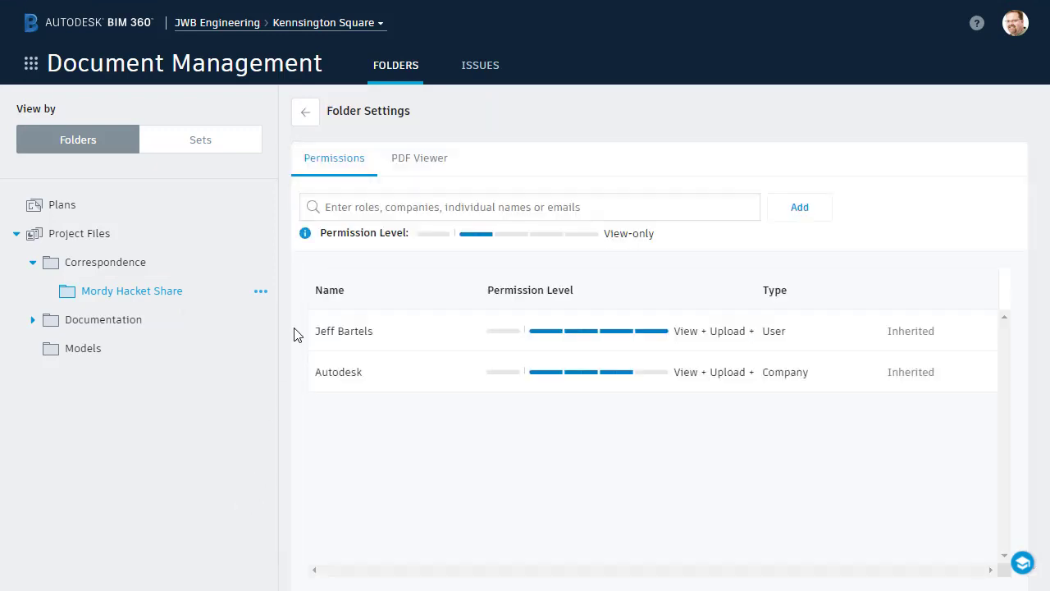
click(329, 207)
text(Mordy)
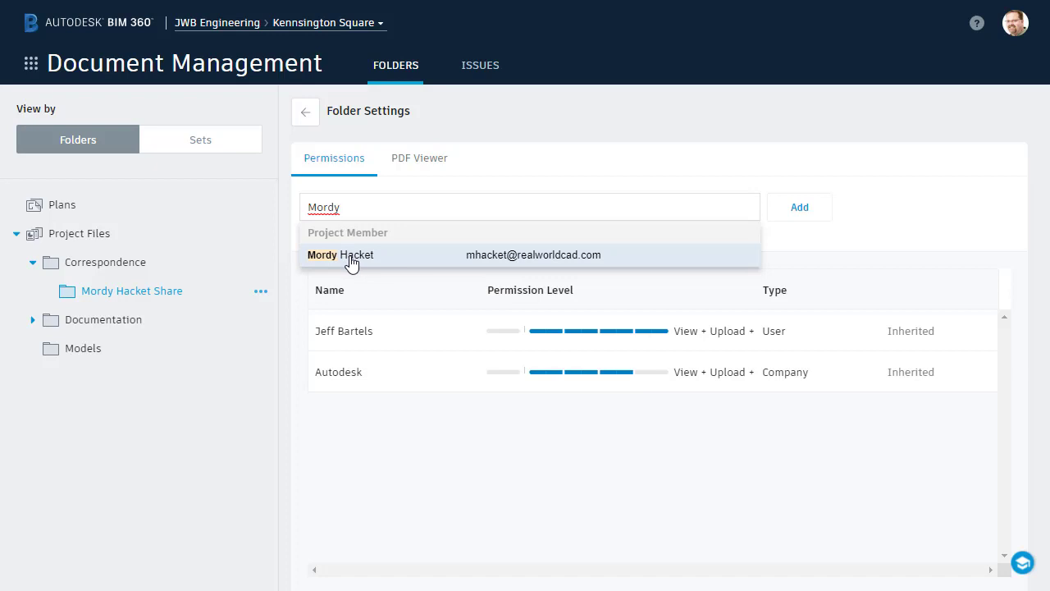
click(351, 262)
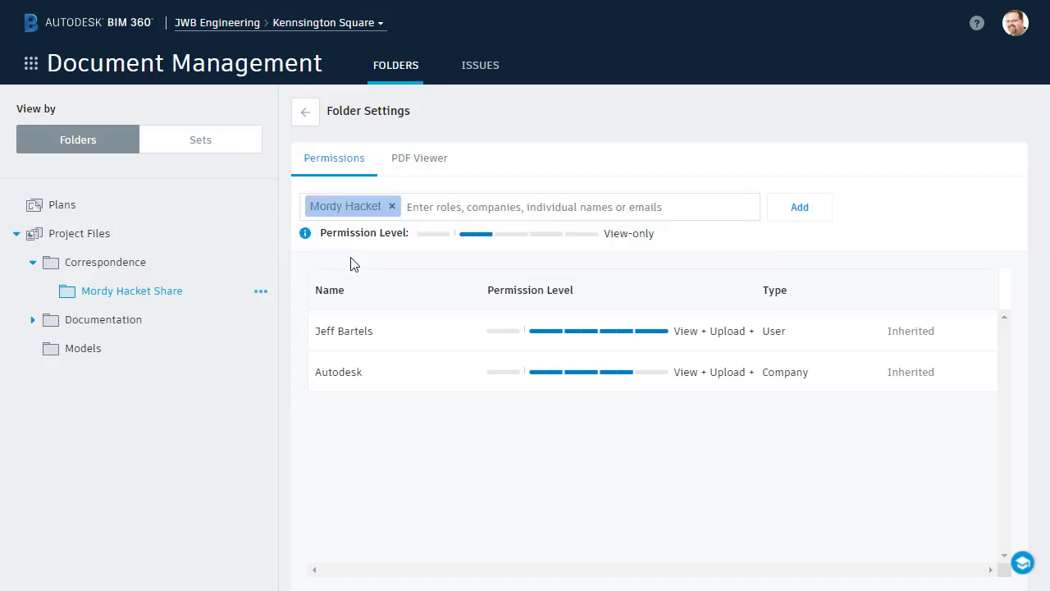
Step: Grant the collaborator View + Upload access and return to the folder's file list
click(504, 238)
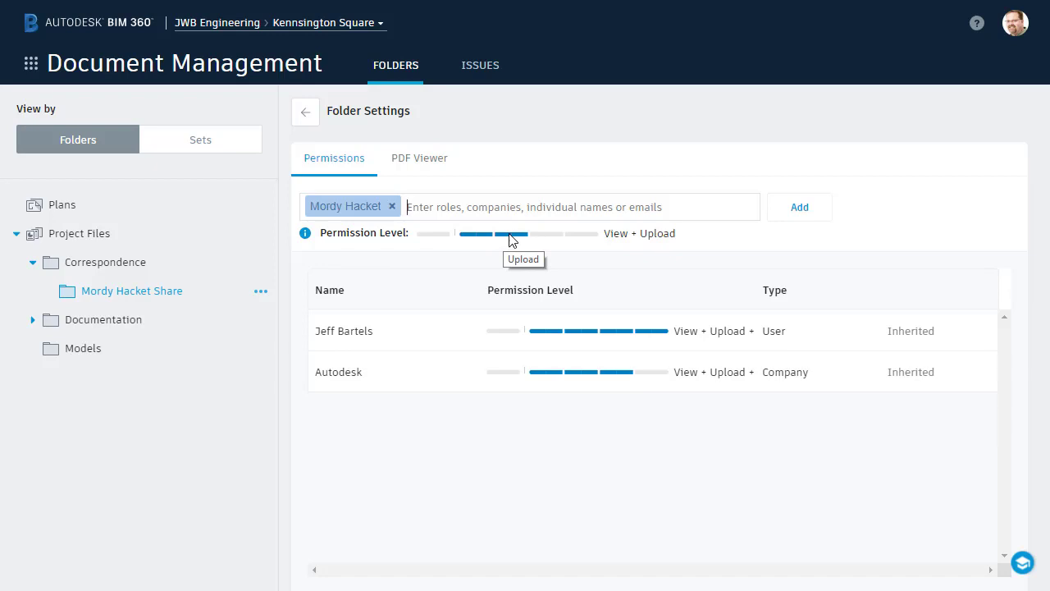
click(541, 235)
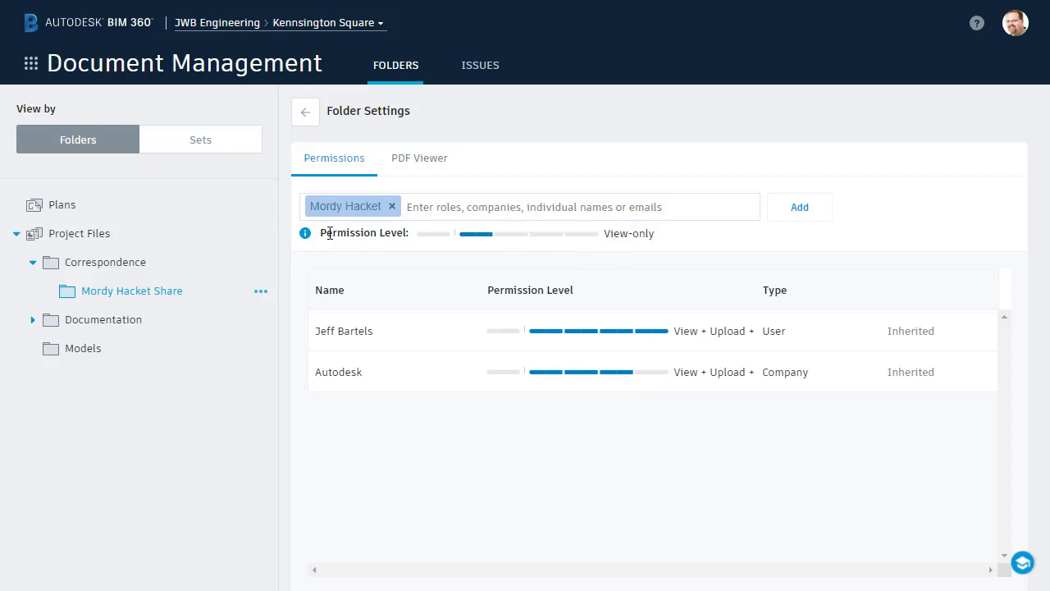
mouse_move(306, 235)
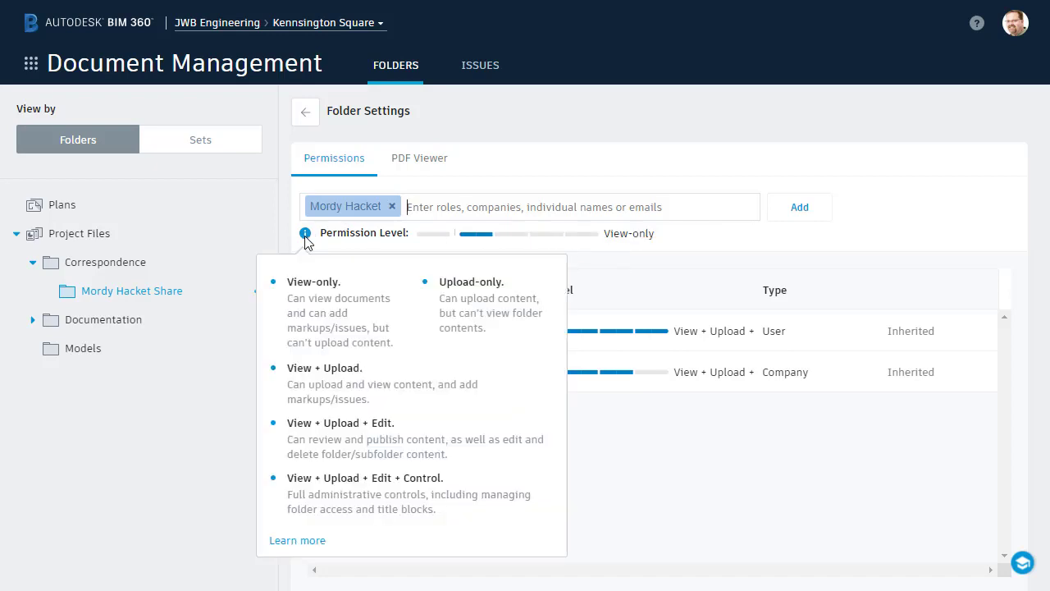
click(515, 237)
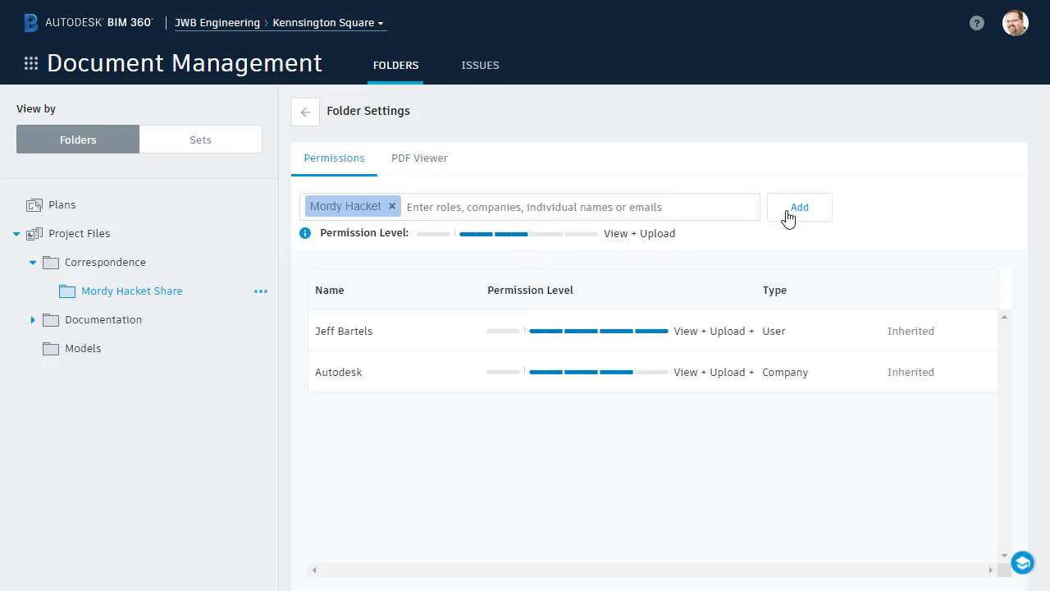
click(787, 215)
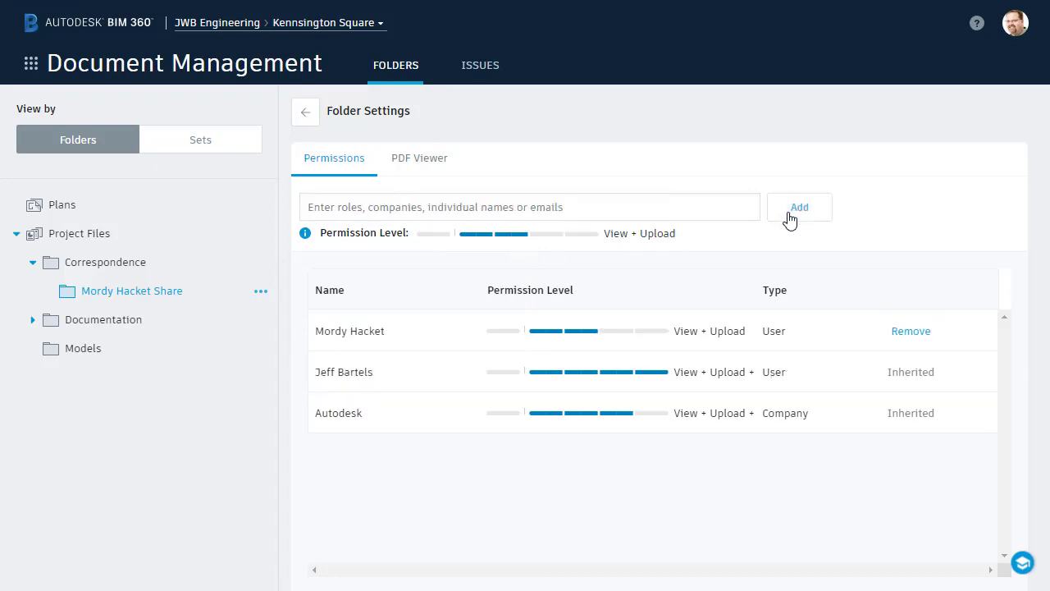
click(306, 115)
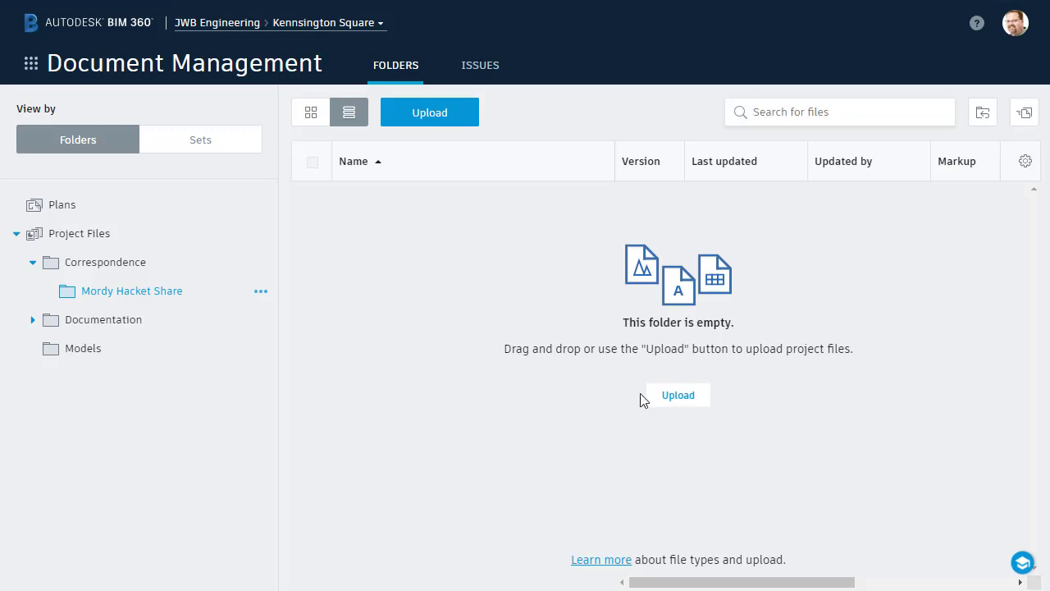
Step: Select EG-topo.dwg and P-lots.dwg and upload both into the share folder
click(669, 402)
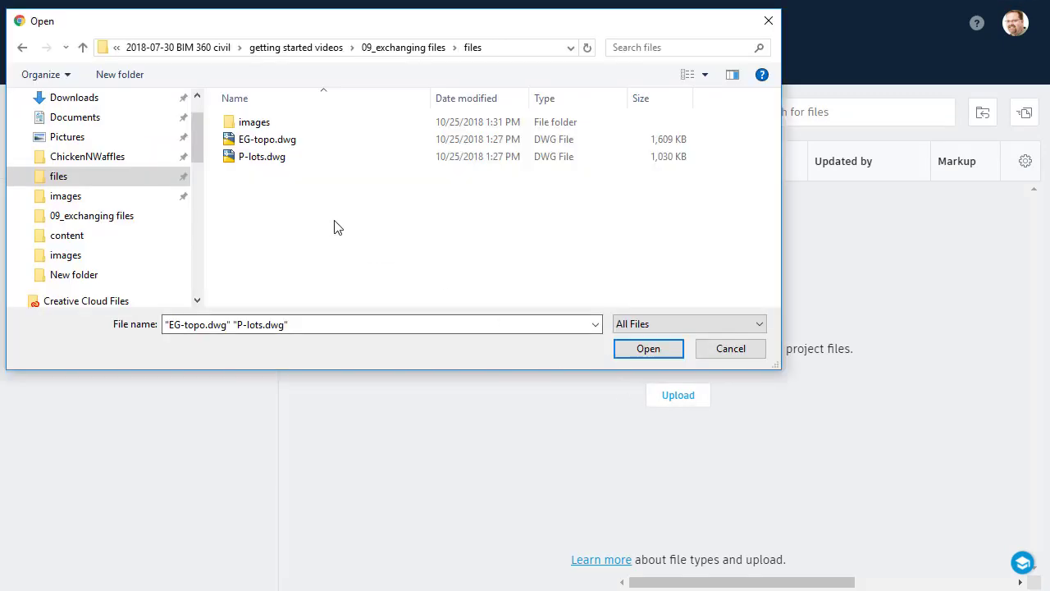
drag(287, 195, 236, 142)
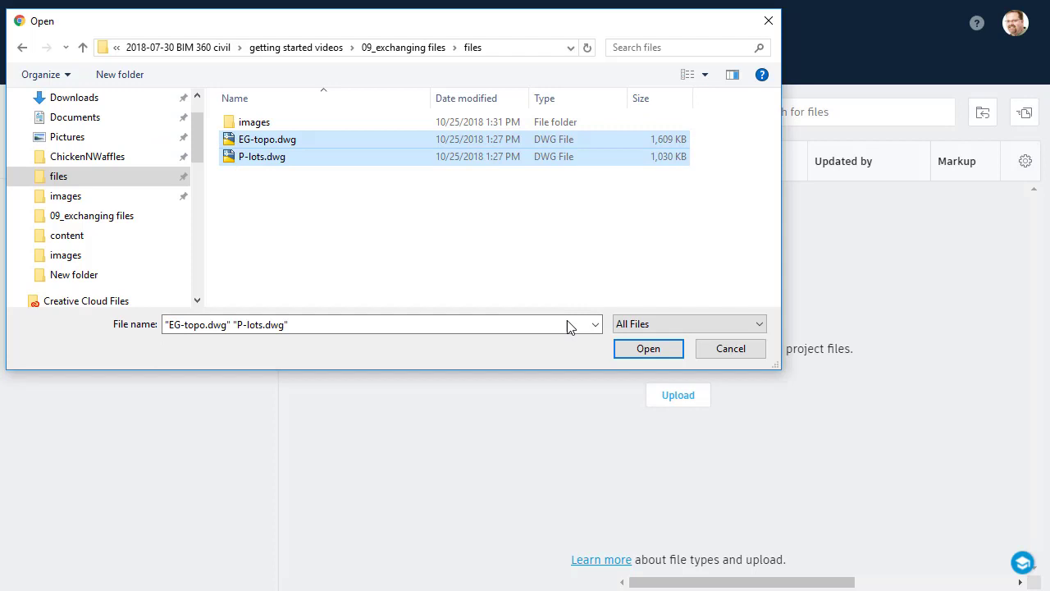
click(648, 349)
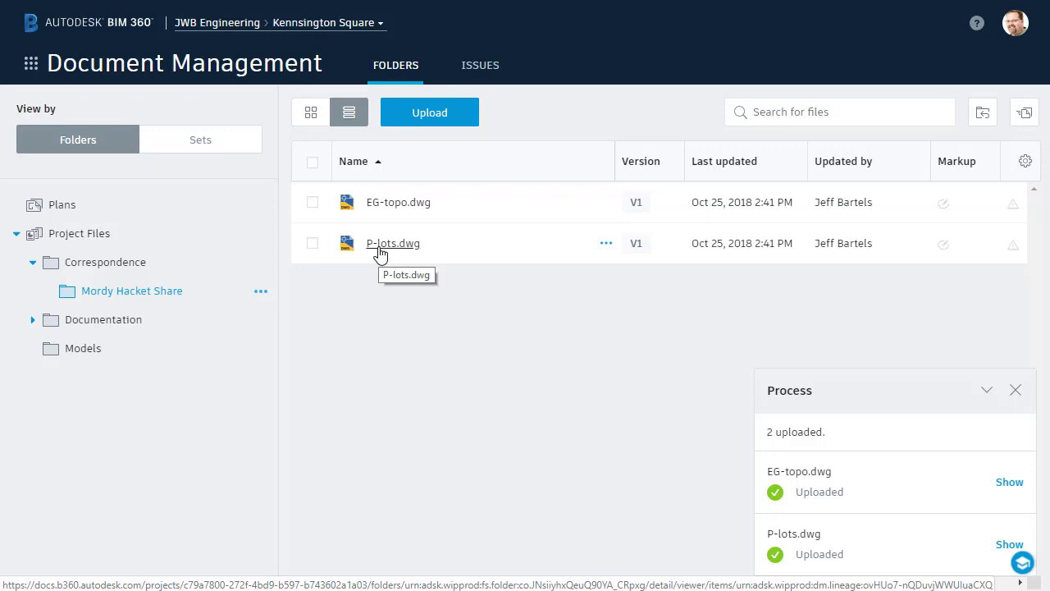
click(380, 252)
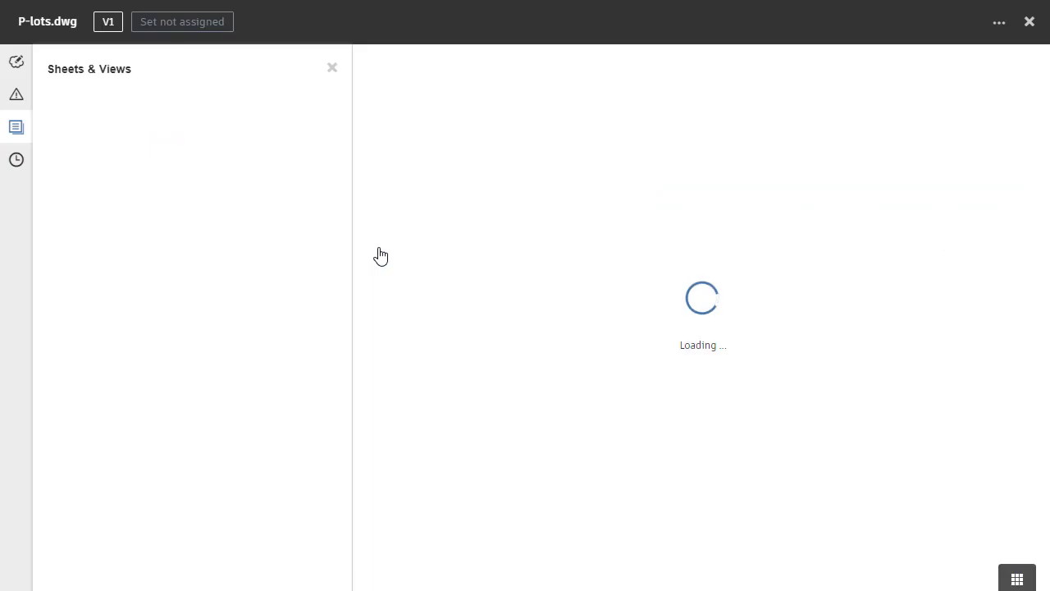
scroll(727, 351, up, 6)
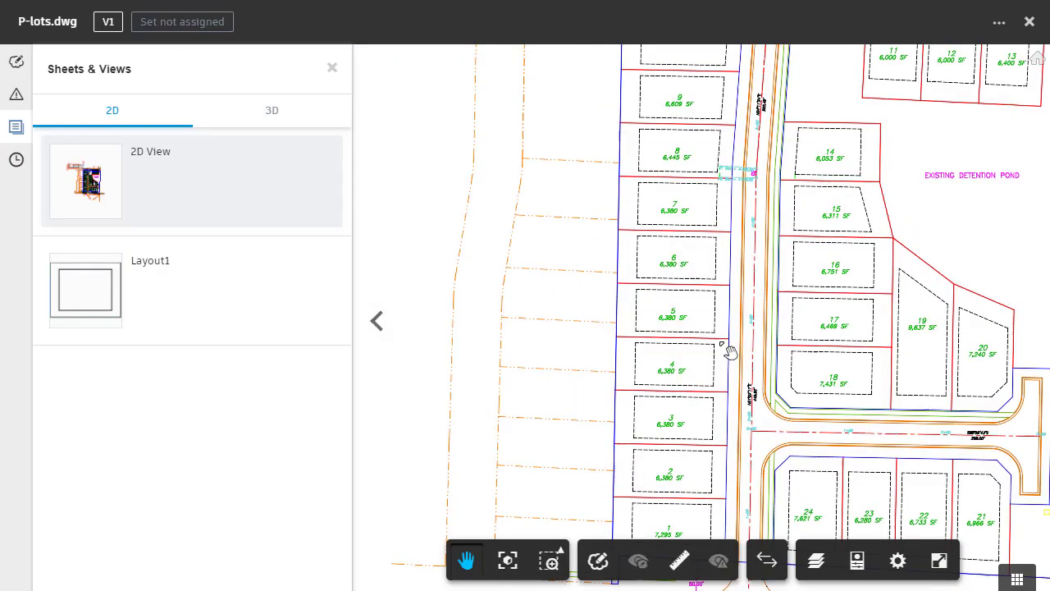
scroll(727, 351, up, 2)
scroll(739, 351, down, 1)
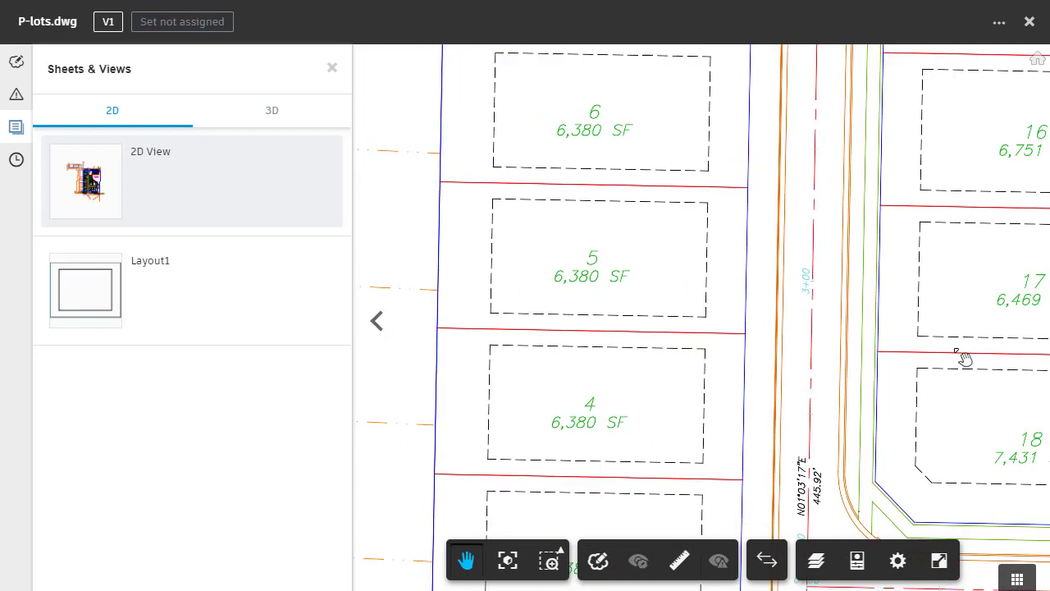
mouse_move(862, 327)
mouse_down()
mouse_move(796, 314)
mouse_move(605, 145)
mouse_up()
drag(648, 331, 677, 276)
mouse_move(851, 381)
mouse_down()
mouse_move(734, 347)
mouse_move(566, 141)
mouse_up()
drag(753, 349, 607, 441)
mouse_move(700, 401)
mouse_down()
mouse_move(628, 479)
mouse_move(977, 511)
mouse_up()
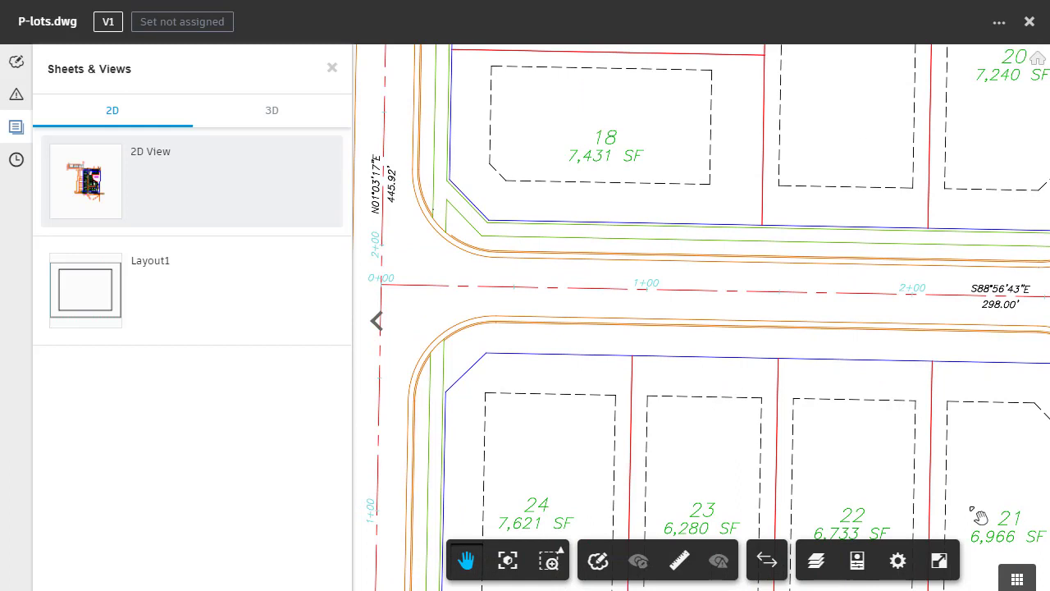
click(1030, 23)
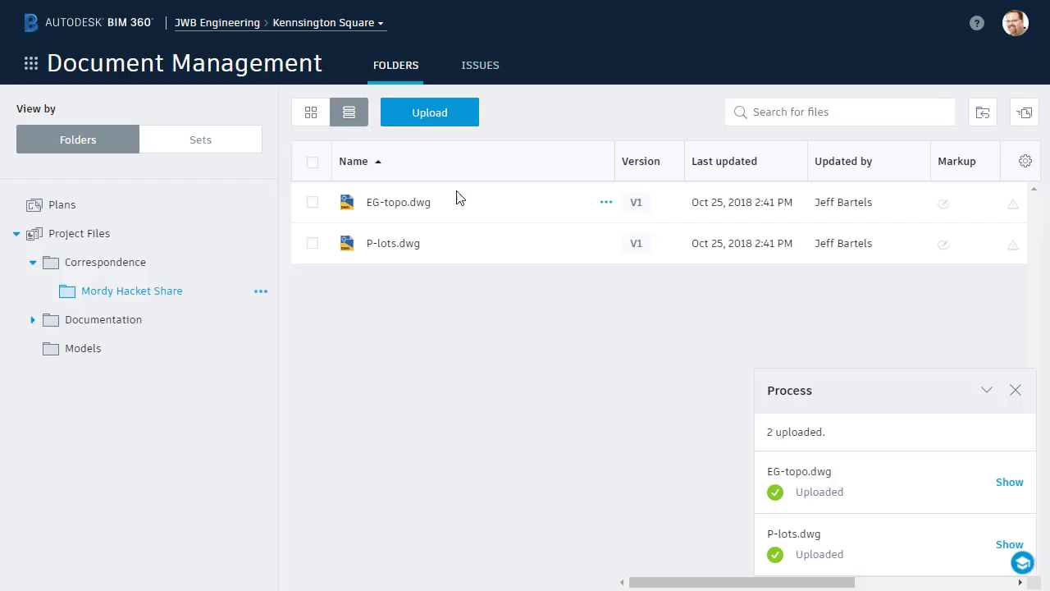
Step: Open EG-topo.dwg, switch to its 3D View, and orbit the terrain surface to an oblique angle
click(405, 213)
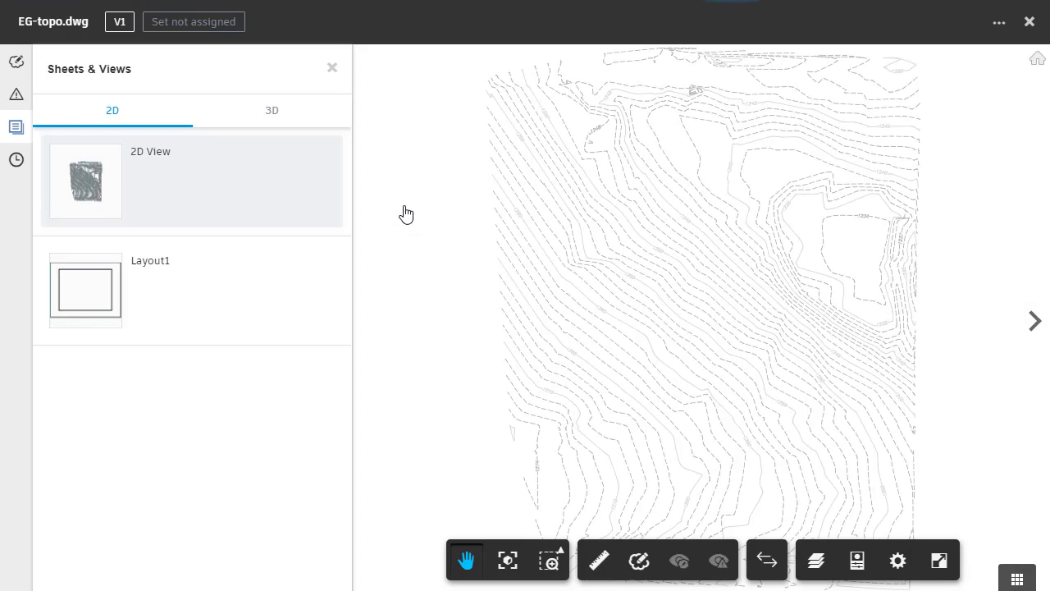
scroll(710, 326, up, 5)
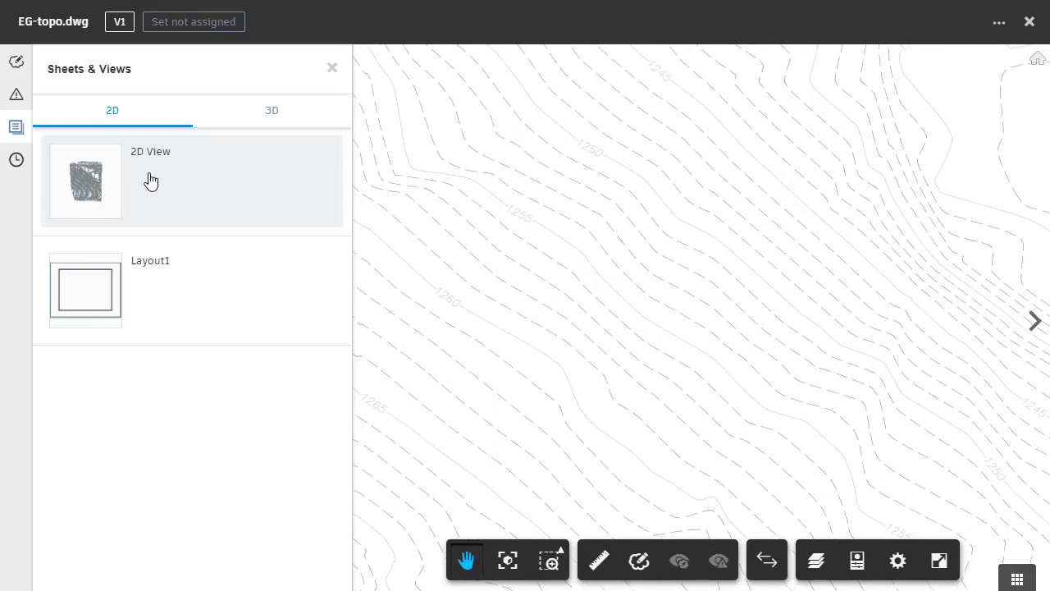
click(272, 123)
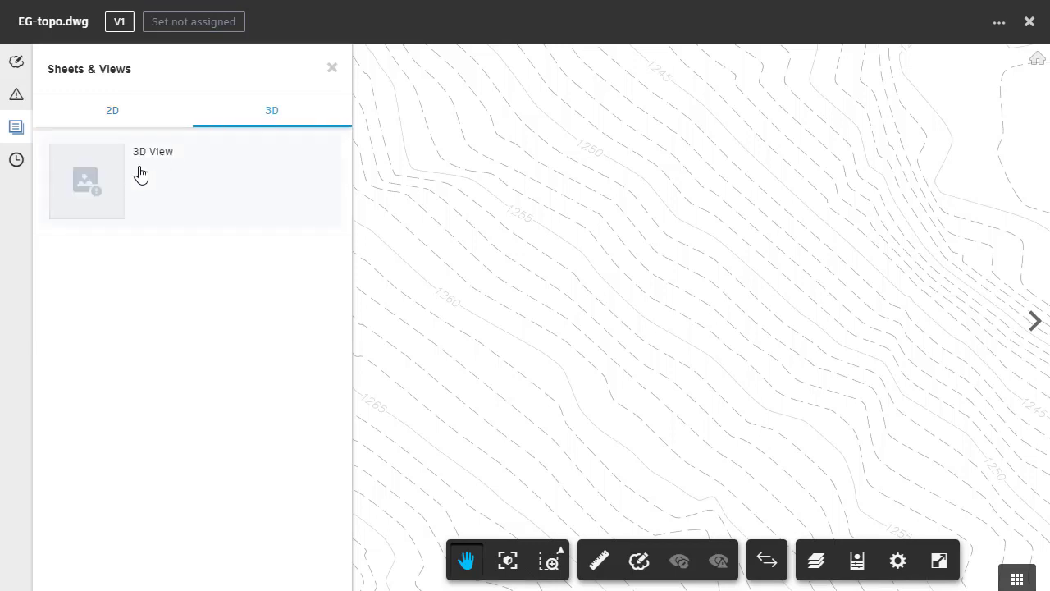
click(107, 188)
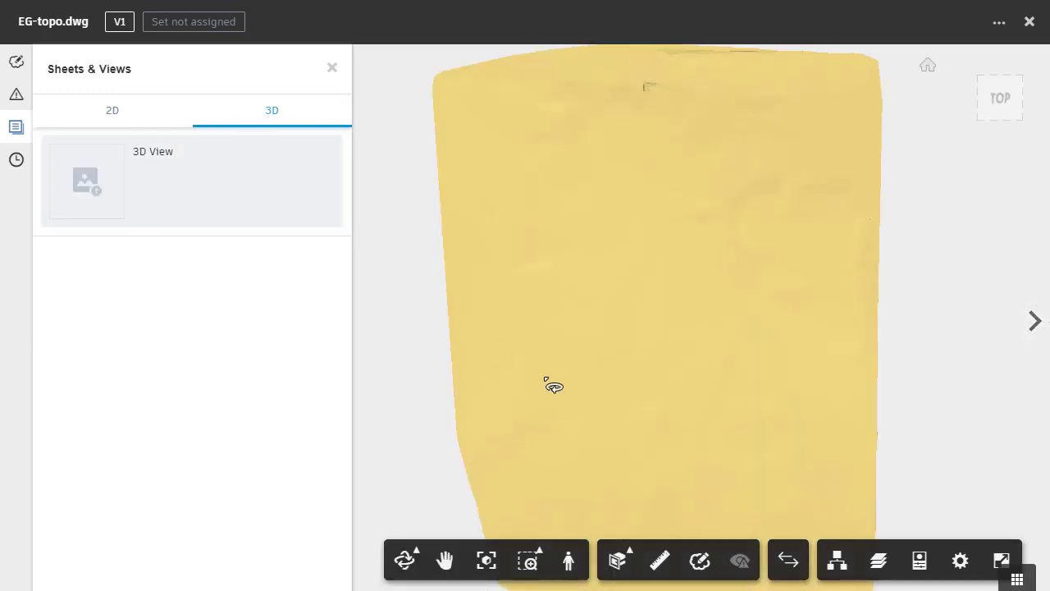
drag(655, 450, 550, 389)
double_click(589, 330)
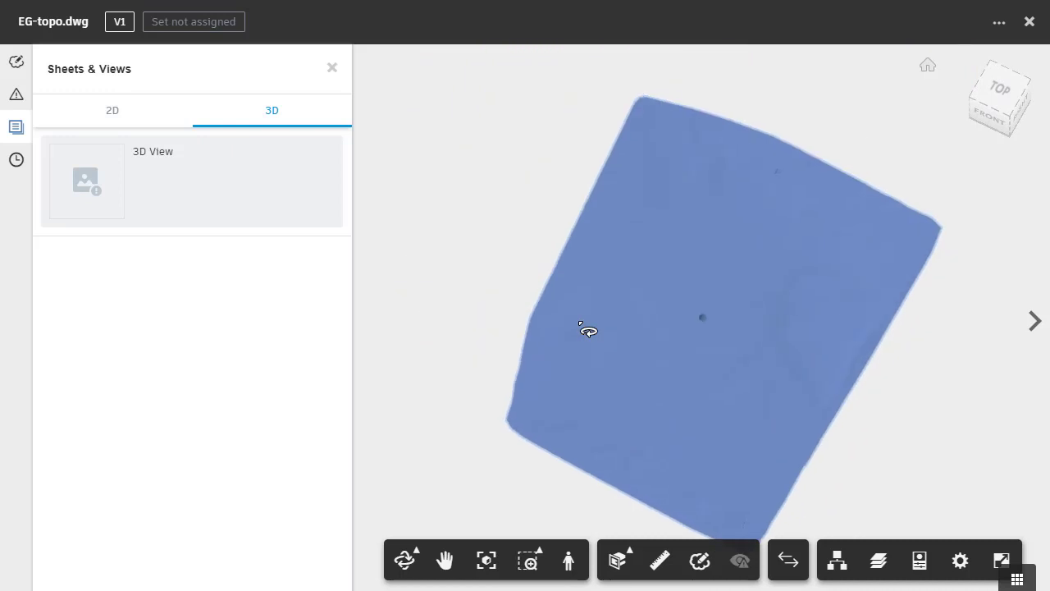
click(906, 438)
drag(706, 445, 623, 382)
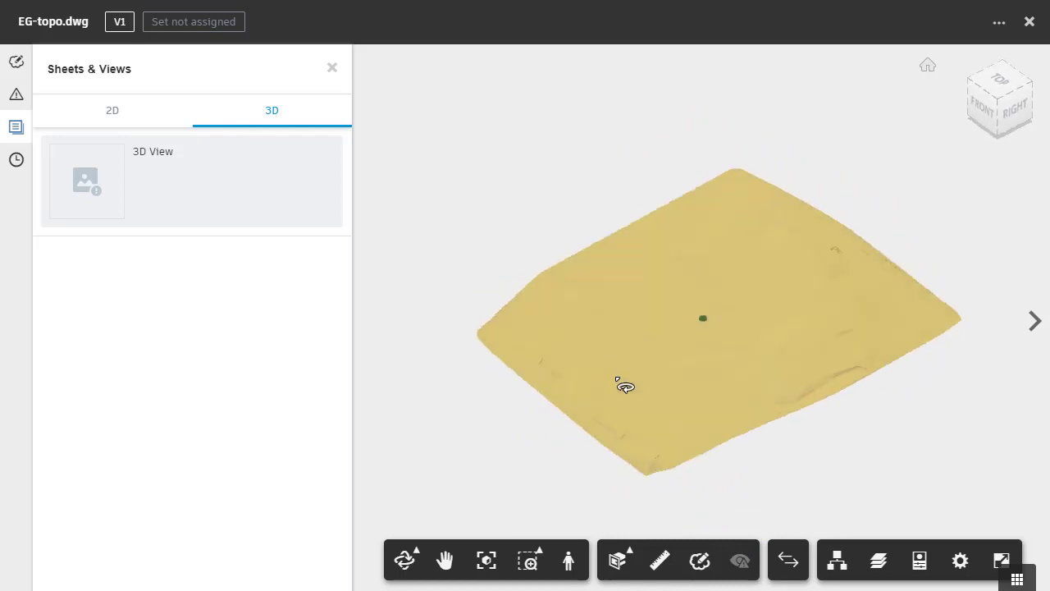
Step: Close the viewer and subscribe to e-mail notifications for this share folder only
click(1029, 22)
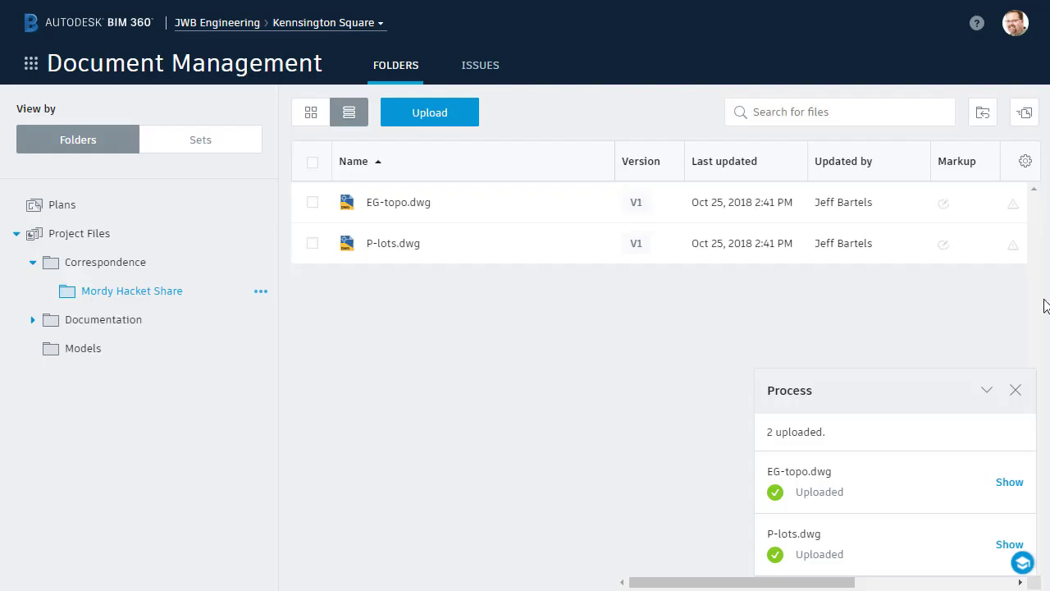
click(1015, 391)
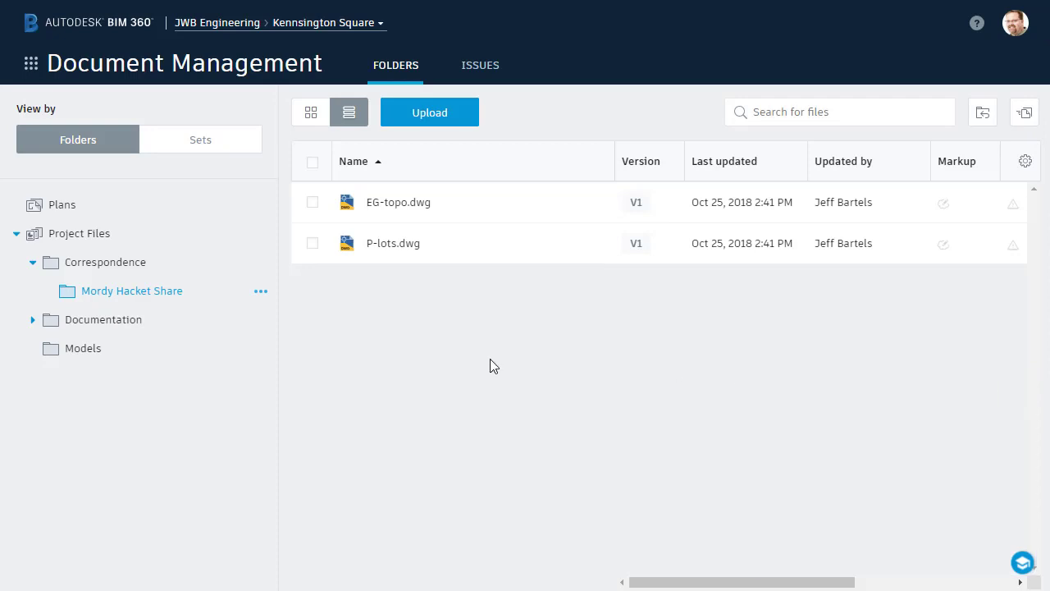
click(260, 294)
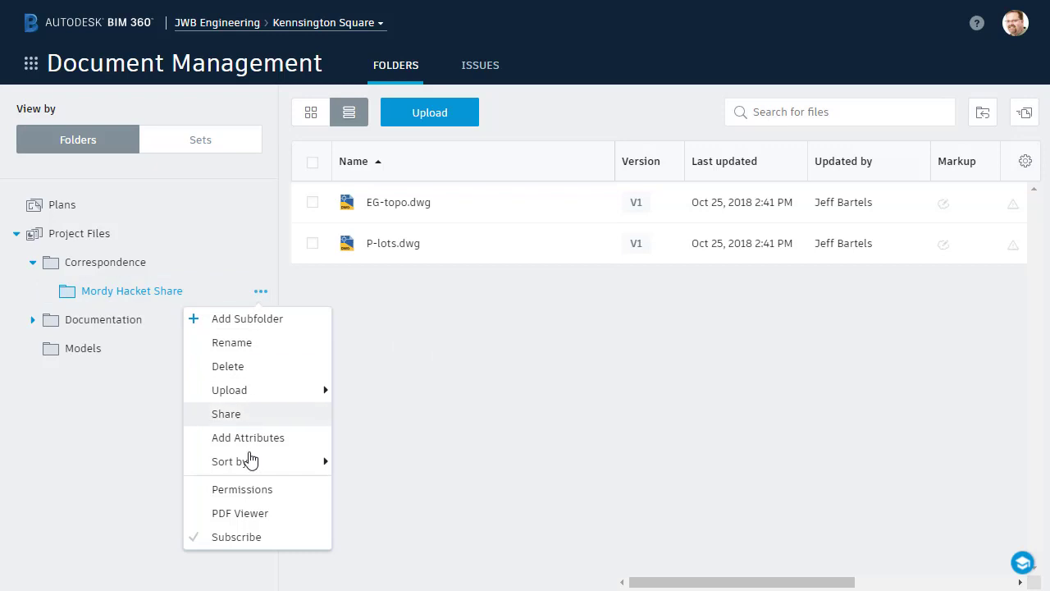
click(249, 539)
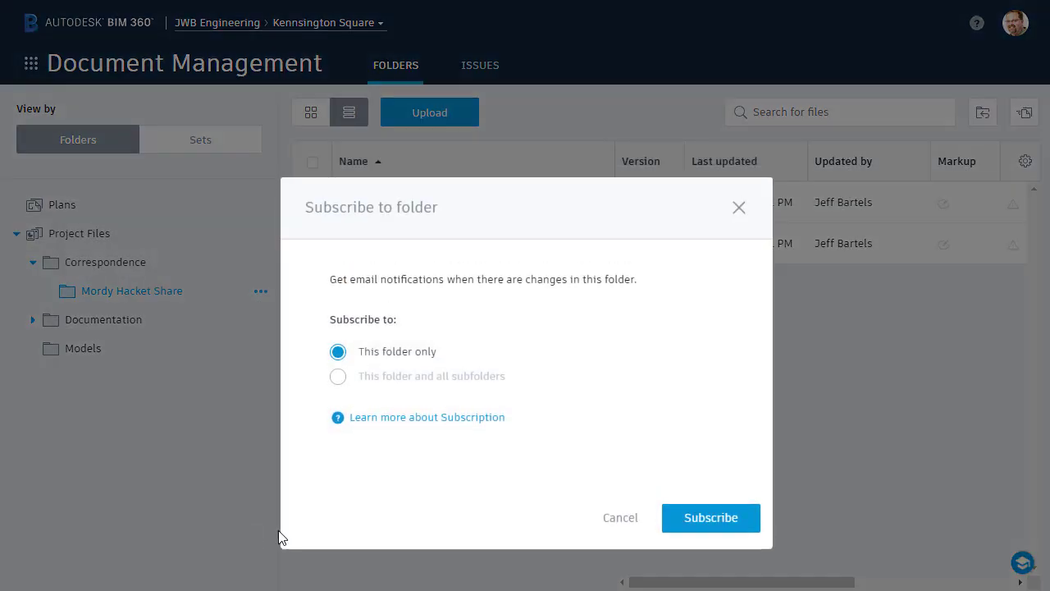
click(681, 525)
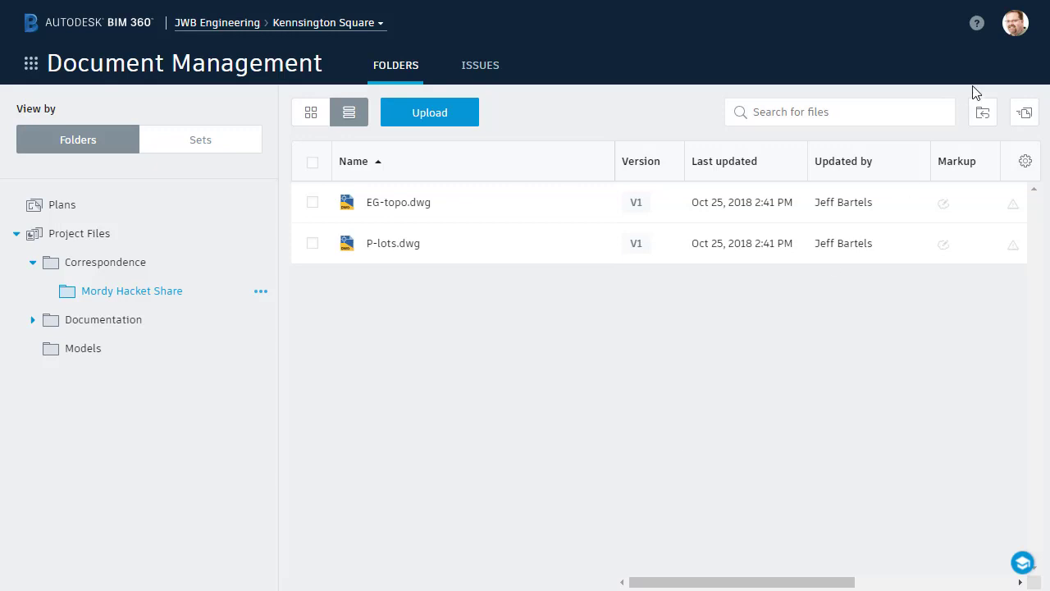
Step: Sign out and sign back in with the collaborator's e-mail address and password
click(1010, 33)
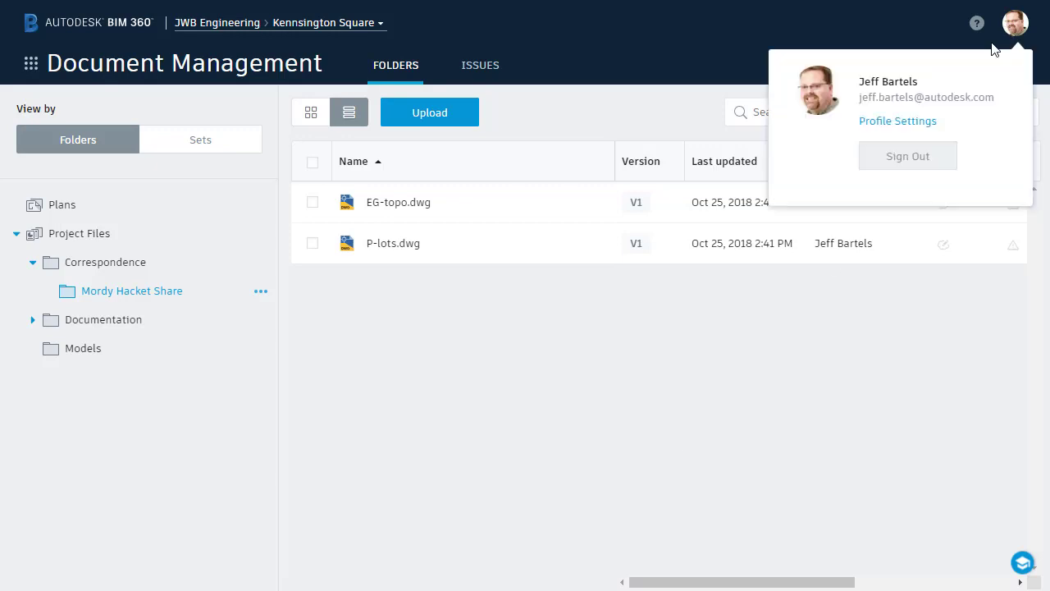
click(909, 157)
click(567, 293)
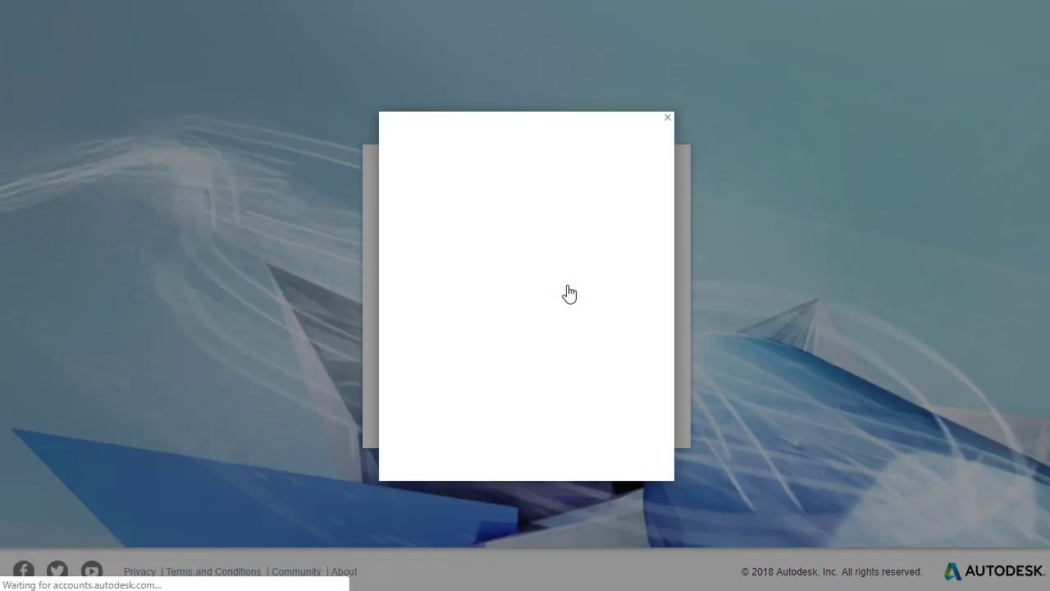
click(408, 224)
key(Return)
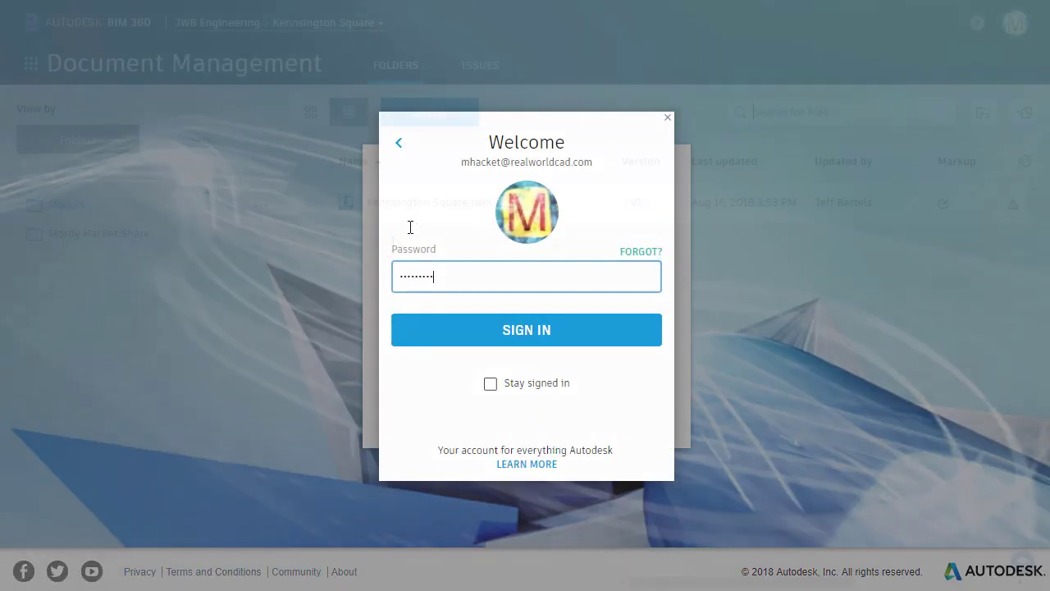
key(Return)
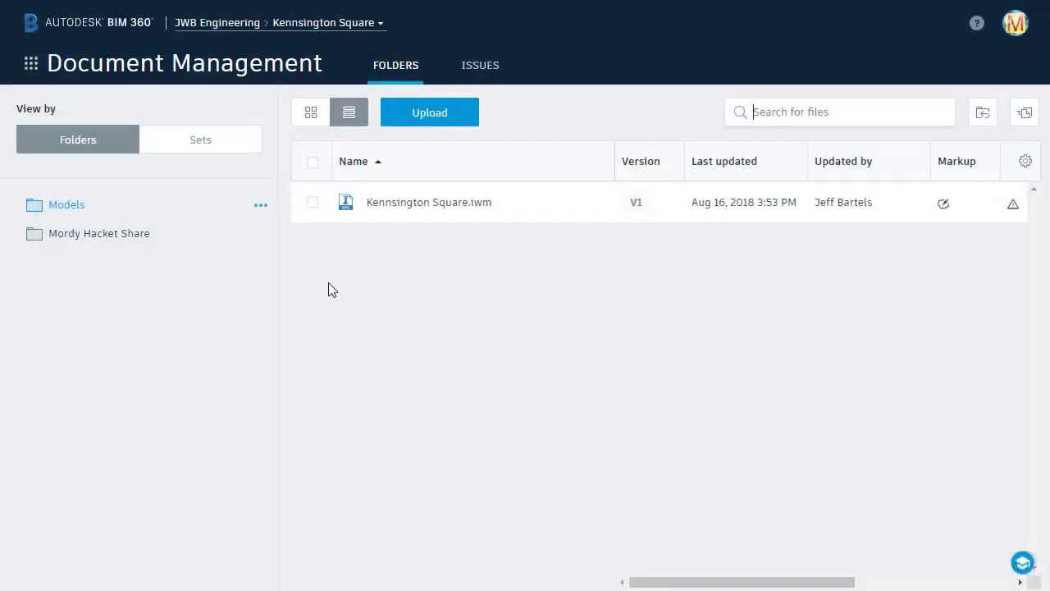
Step: Open P-lots.dwg from the share folder and pan across lots 16 to 24
click(103, 236)
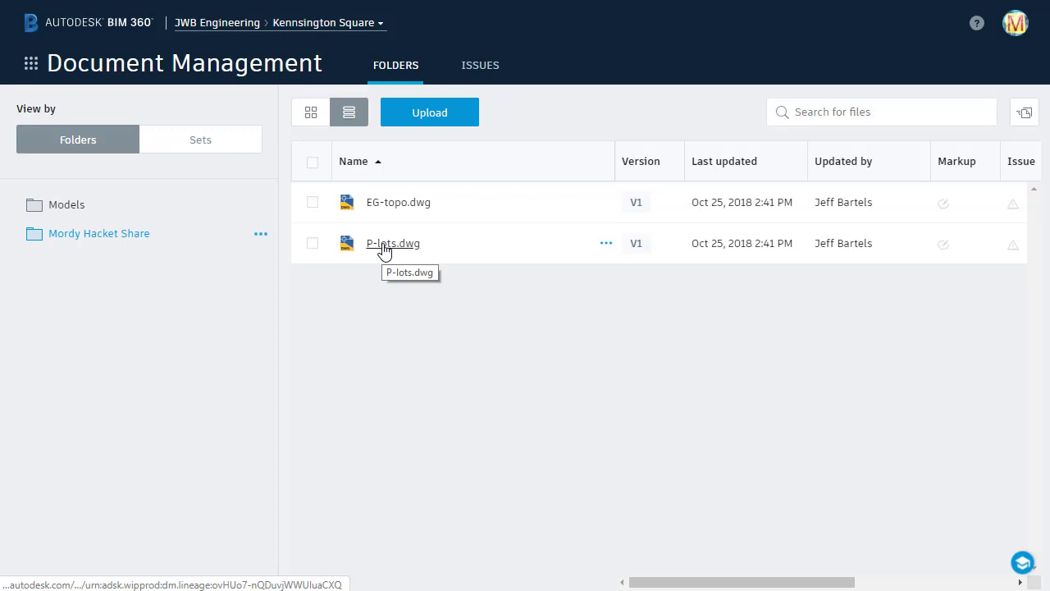
click(383, 246)
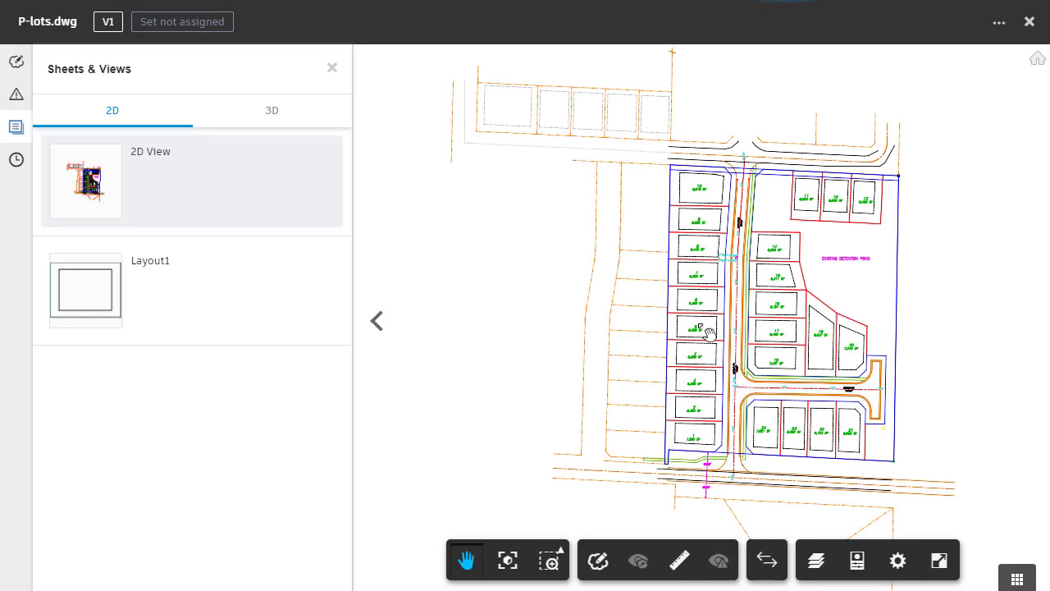
scroll(795, 328, up, 8)
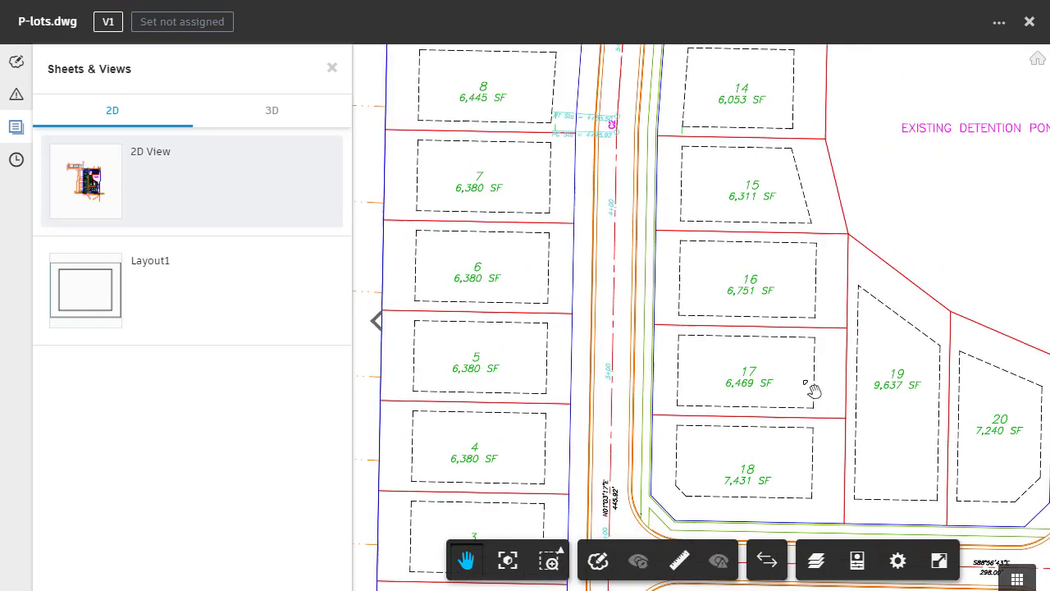
mouse_move(815, 387)
mouse_down()
mouse_move(739, 287)
mouse_move(637, 113)
mouse_move(640, 90)
mouse_up()
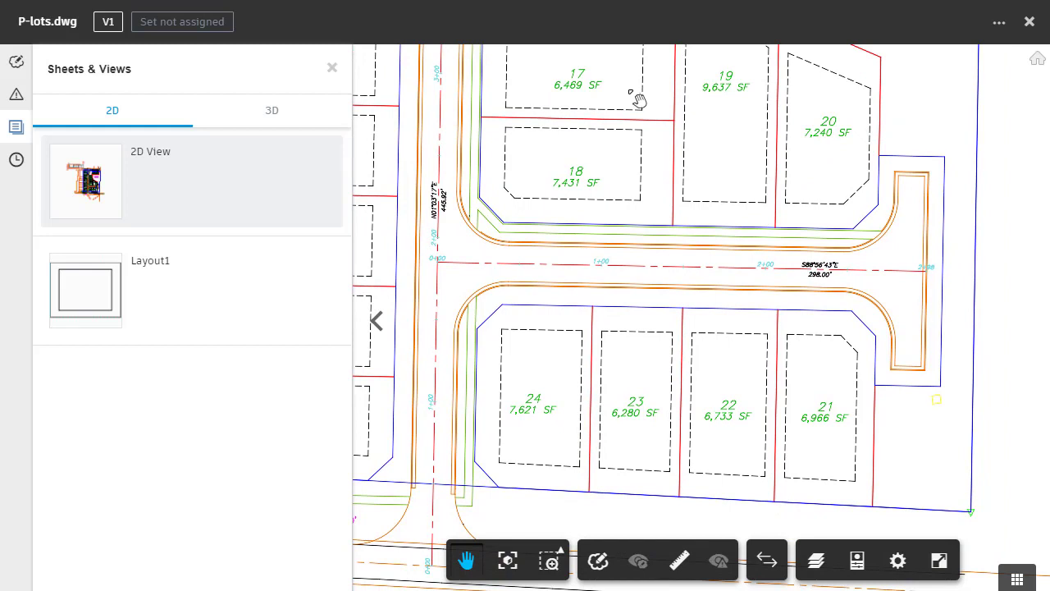
mouse_move(617, 140)
mouse_down()
mouse_move(660, 275)
mouse_move(773, 389)
mouse_up()
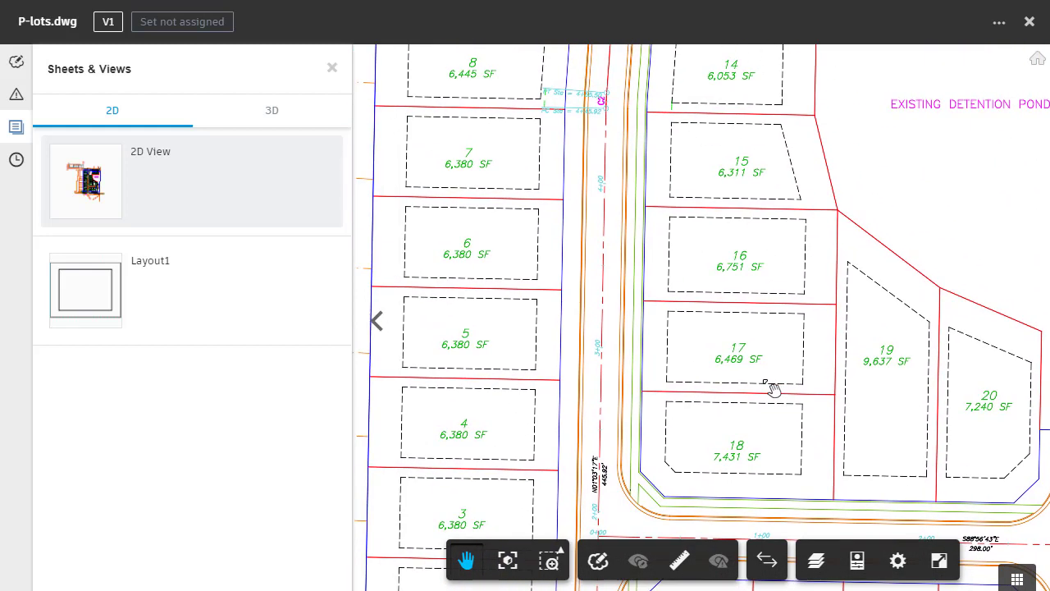
click(1029, 22)
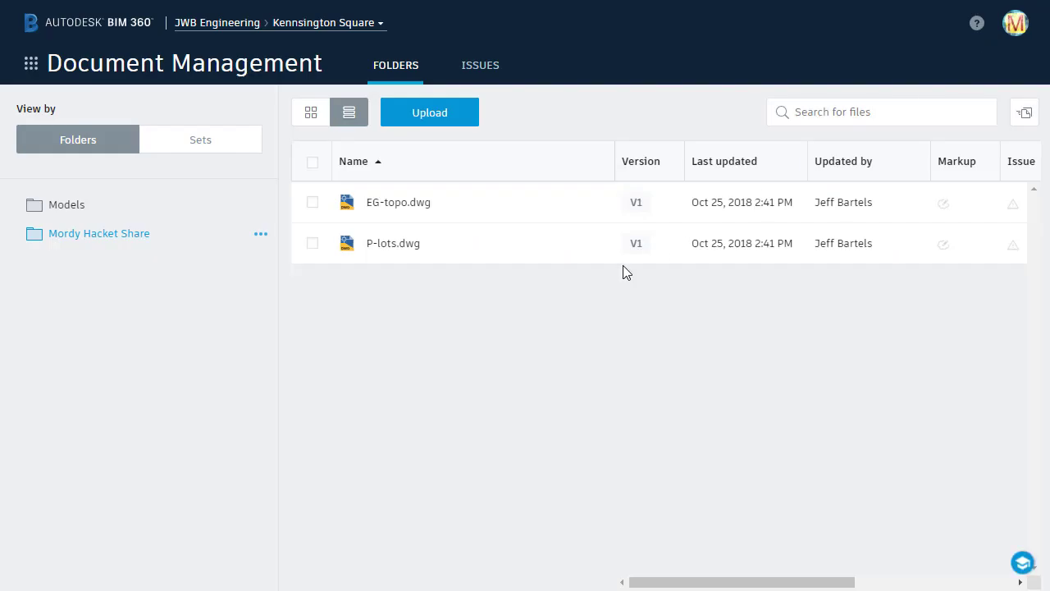
click(605, 244)
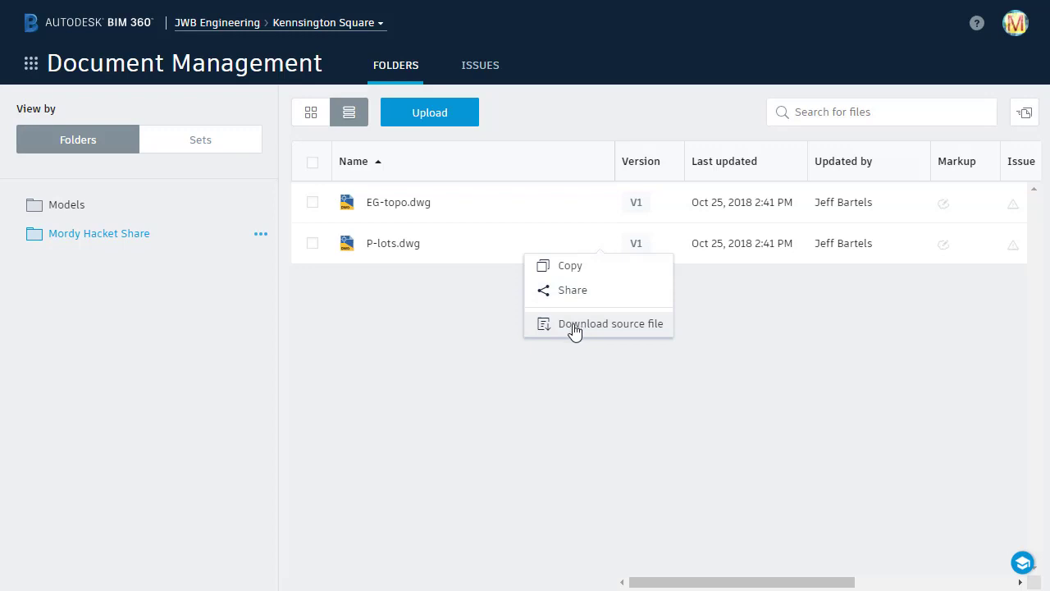
click(473, 312)
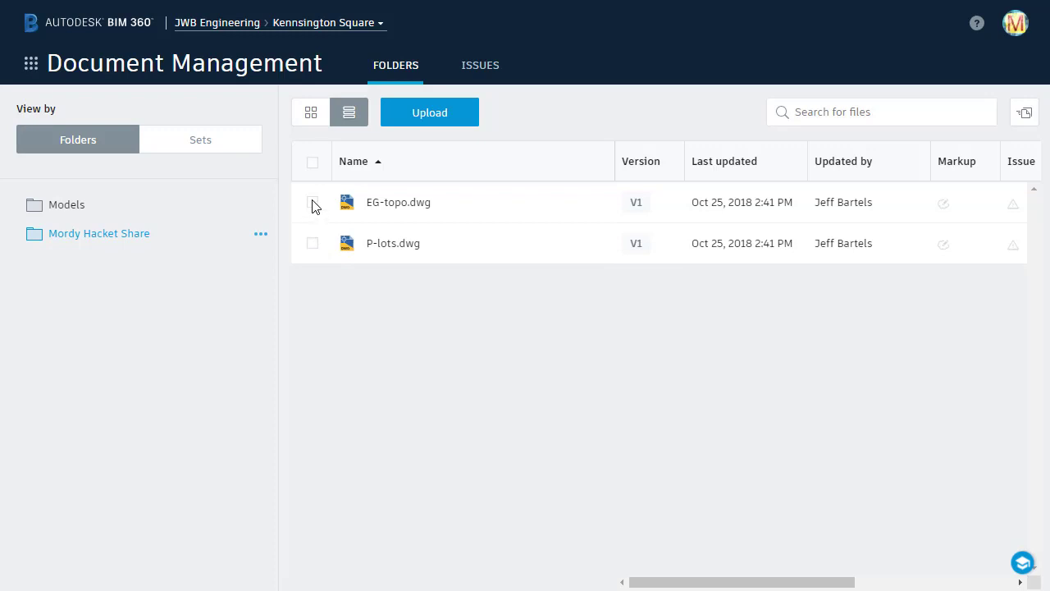
click(312, 163)
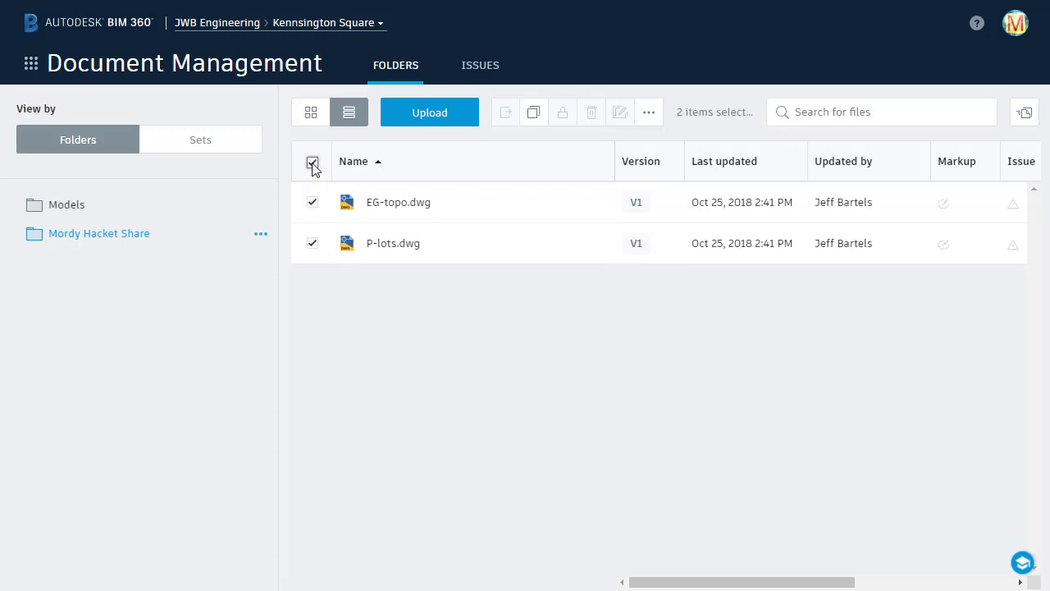
click(649, 115)
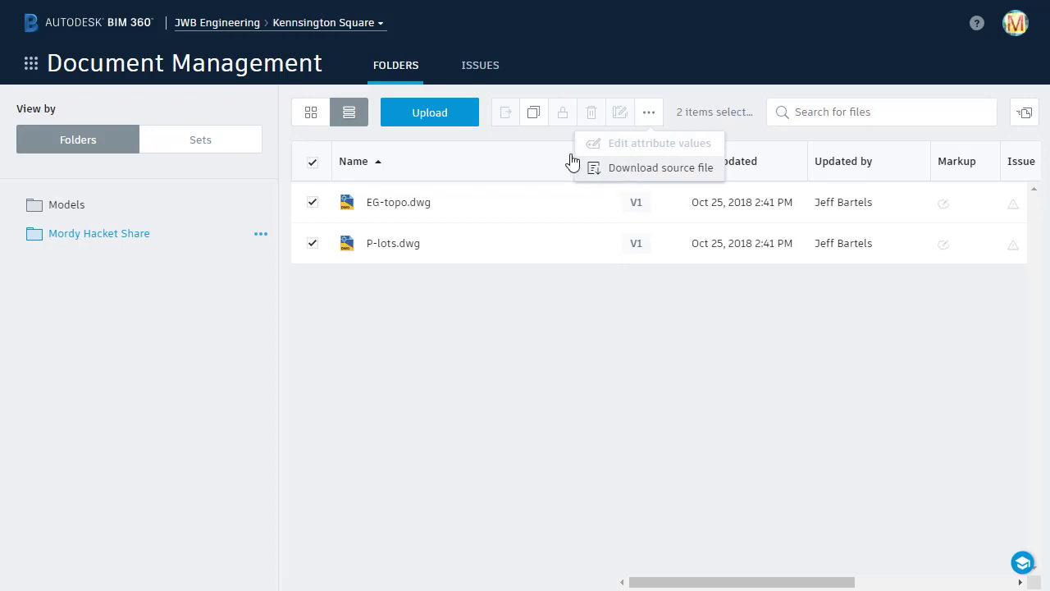
click(551, 141)
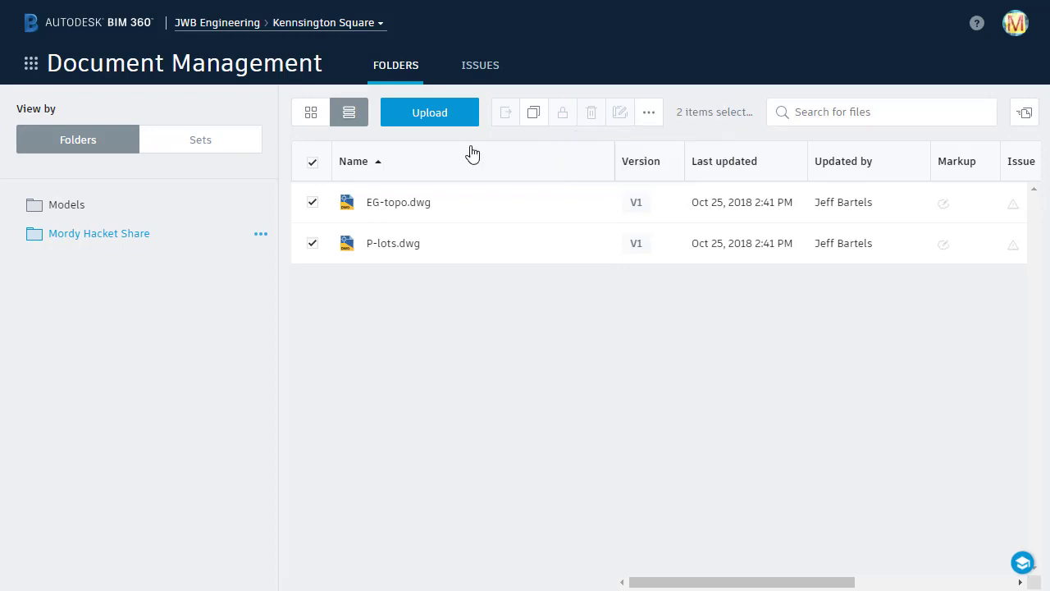
click(312, 163)
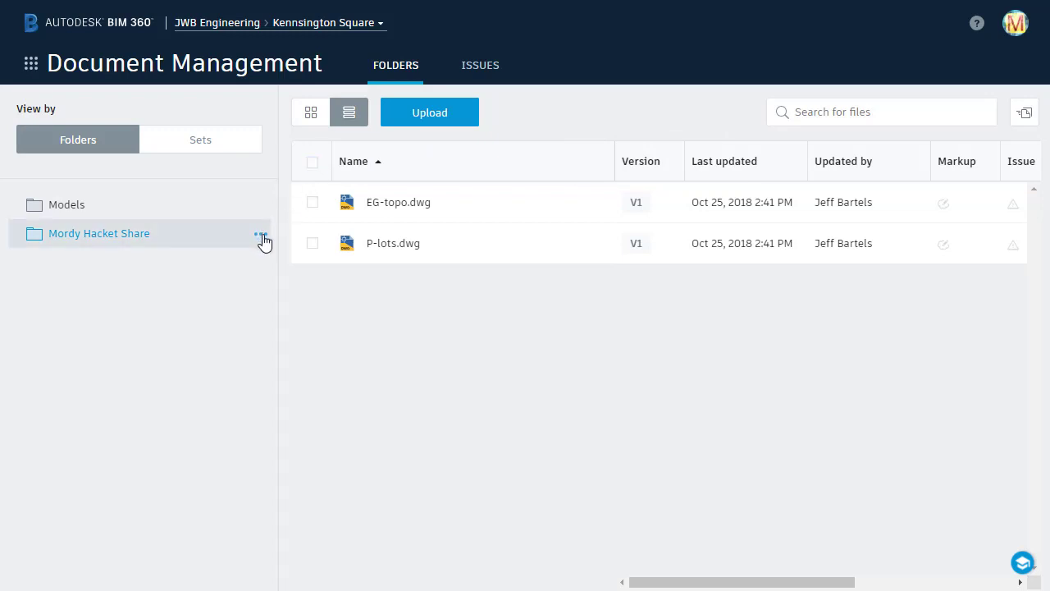
Step: As the collaborator, subscribe to the share folder with 'This folder only' notifications
click(261, 238)
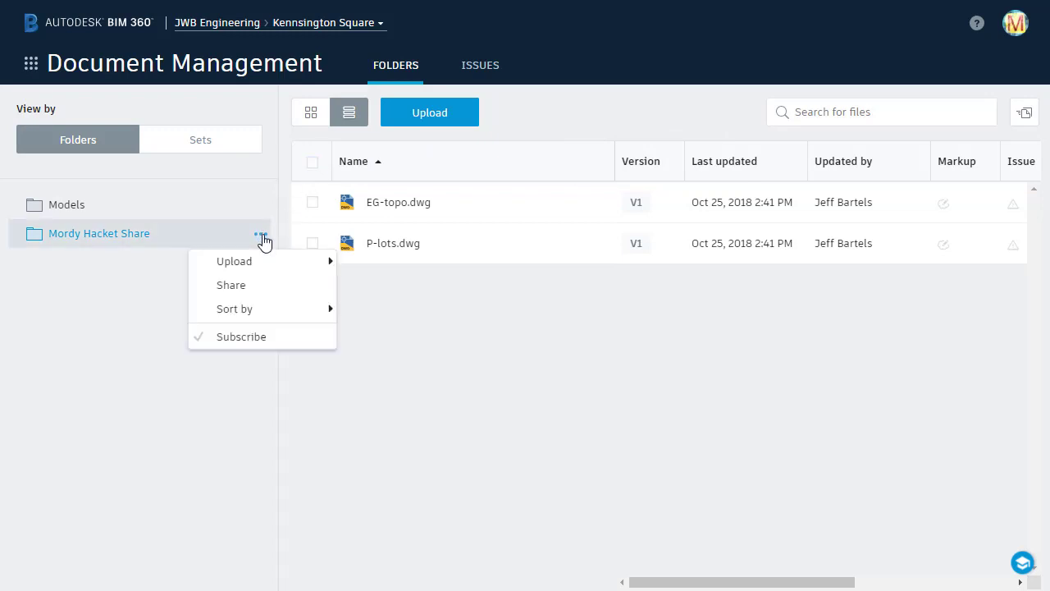
click(241, 337)
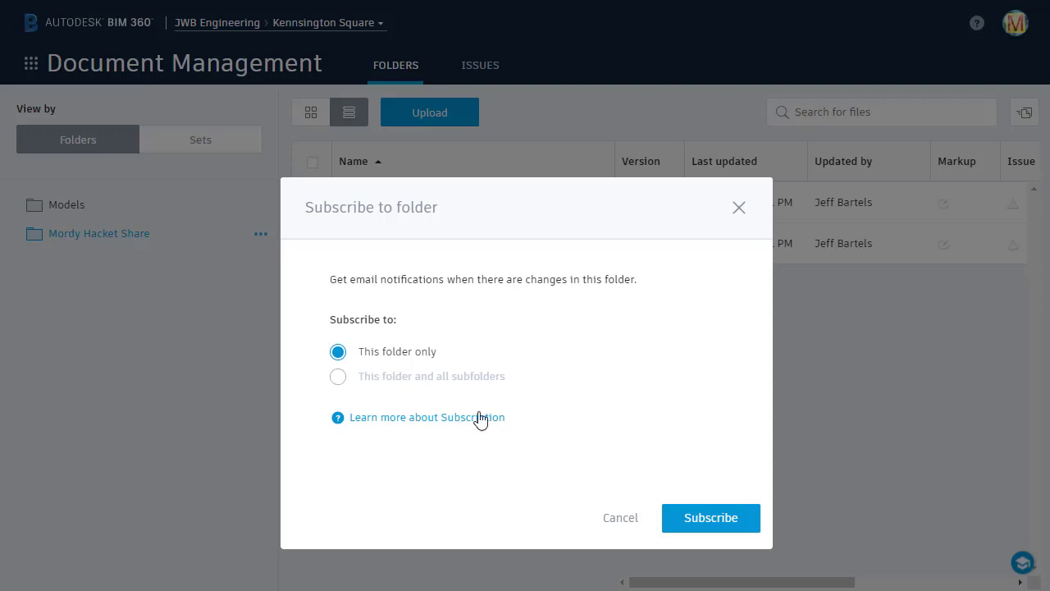
click(691, 521)
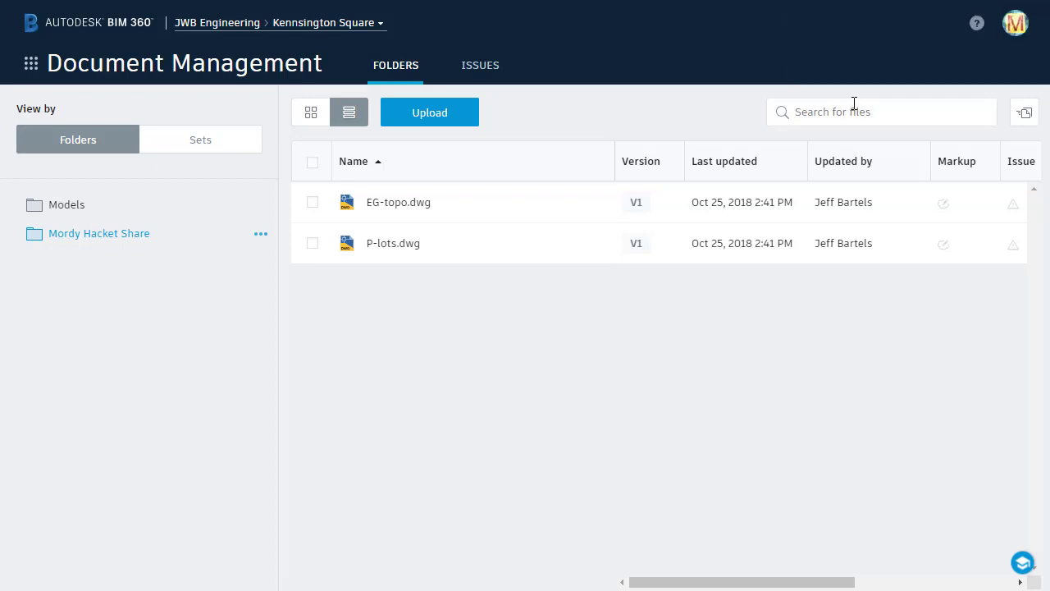
click(435, 120)
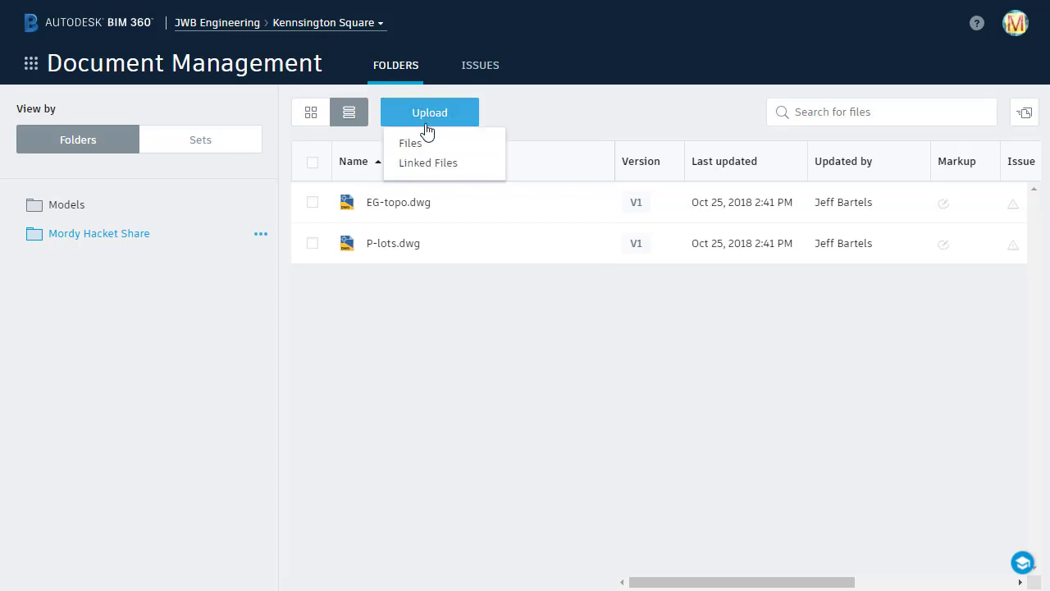
click(414, 146)
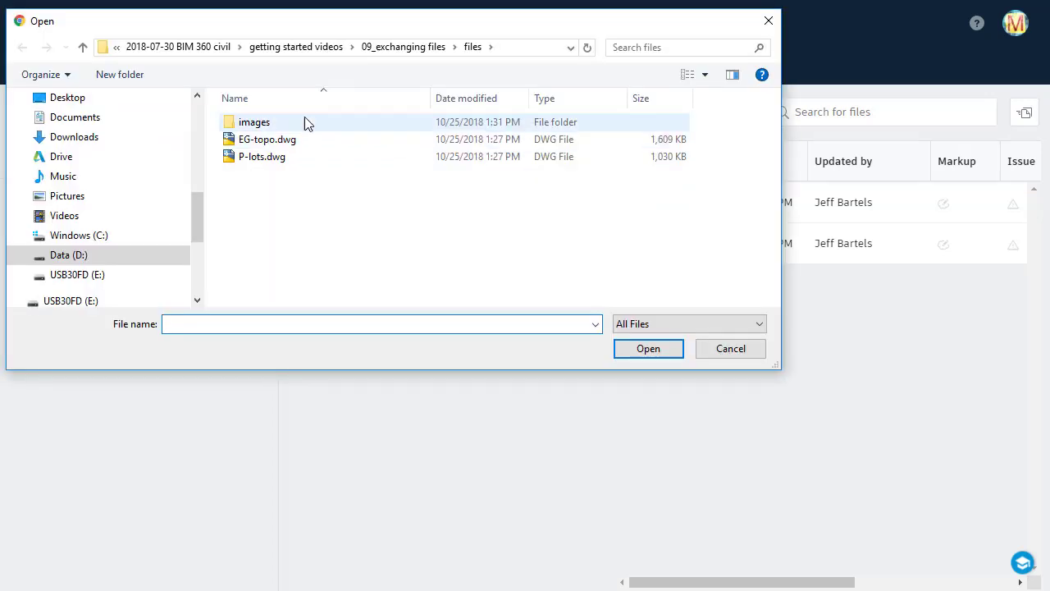
double_click(267, 119)
click(262, 153)
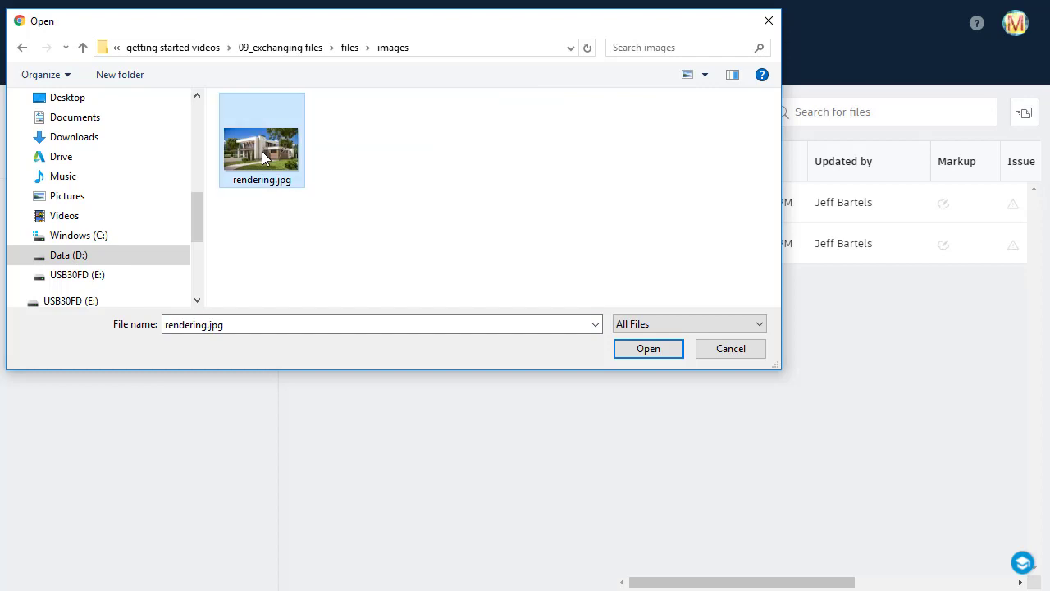
click(626, 348)
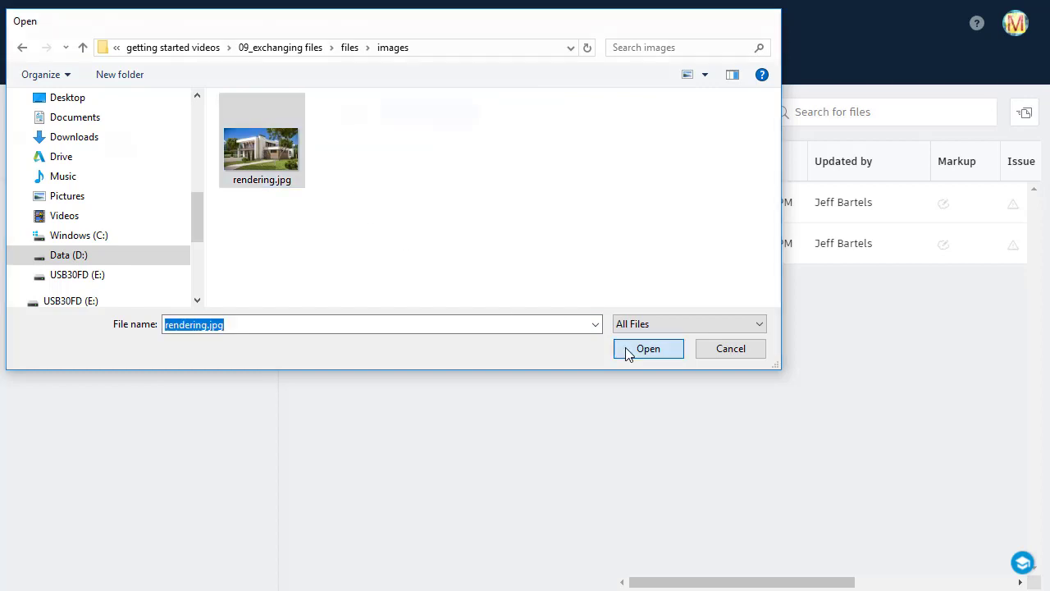